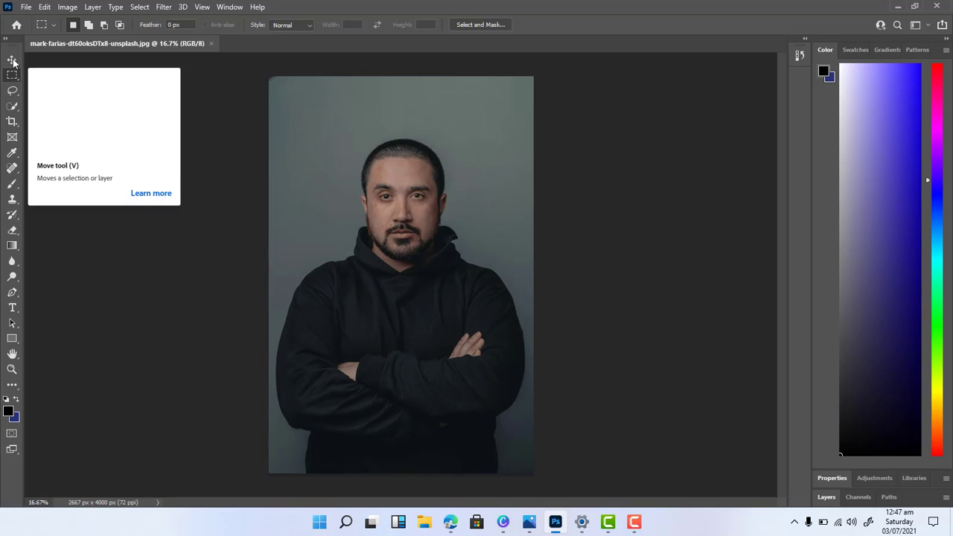
Crop the portrait to the man's head and chest at full image width, about 2667 x 1925 px
click(12, 59)
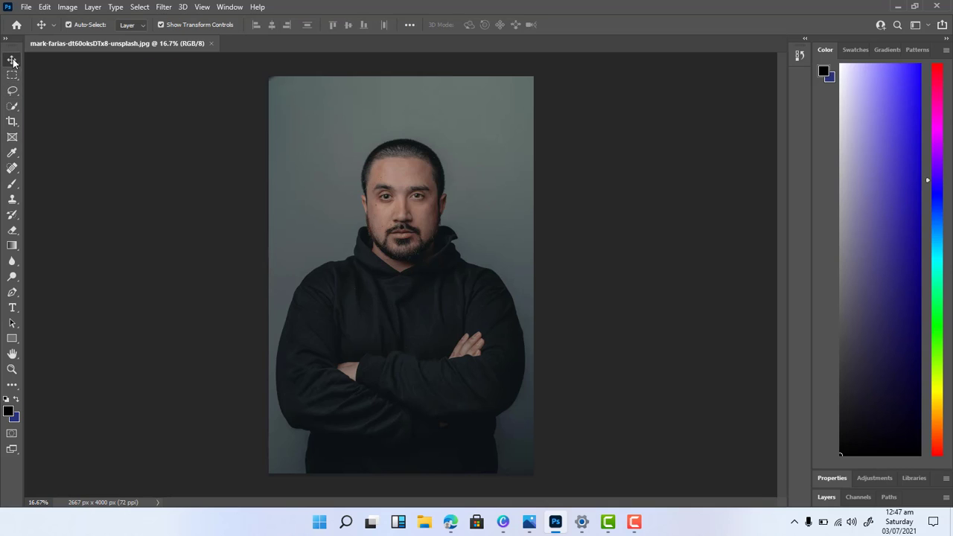
click(12, 122)
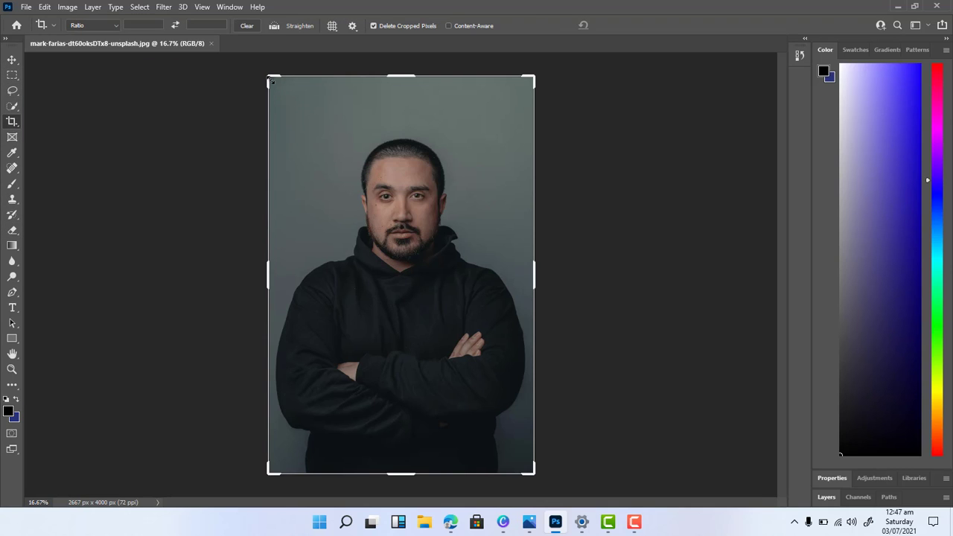
drag(271, 81, 270, 108)
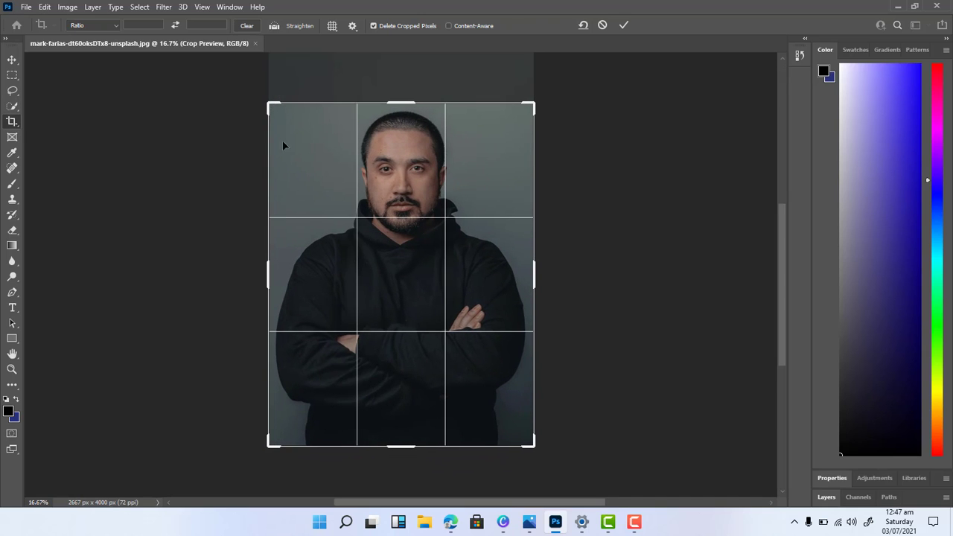
drag(274, 446, 273, 376)
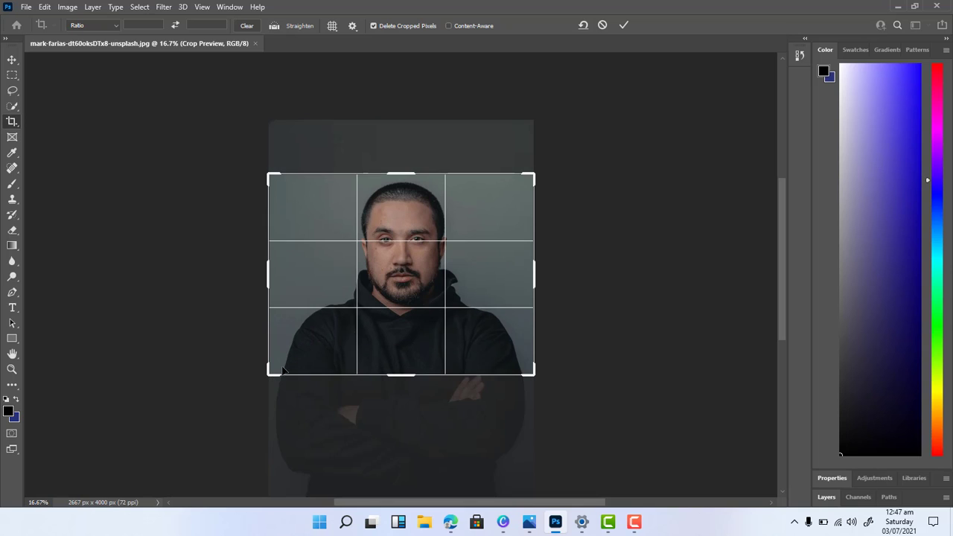
drag(528, 178, 528, 177)
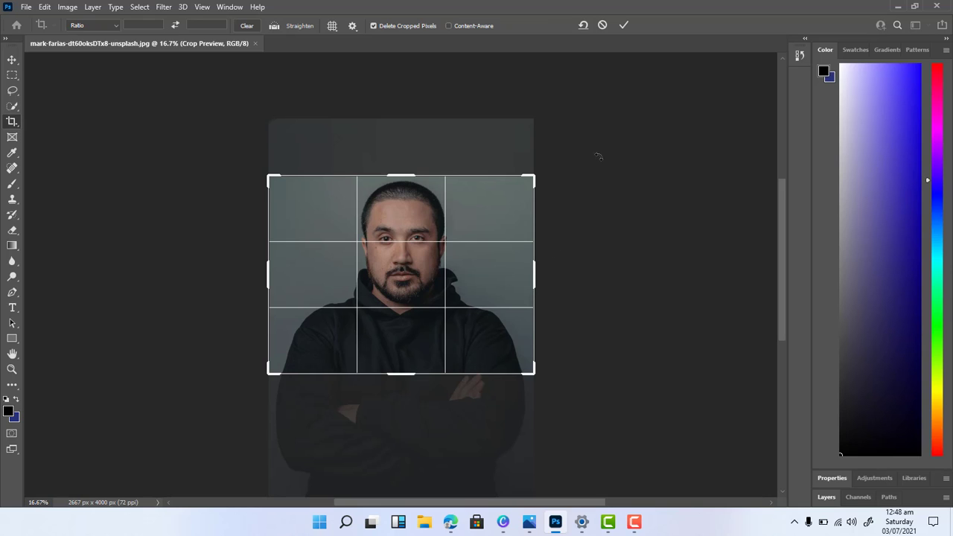
drag(411, 374, 411, 369)
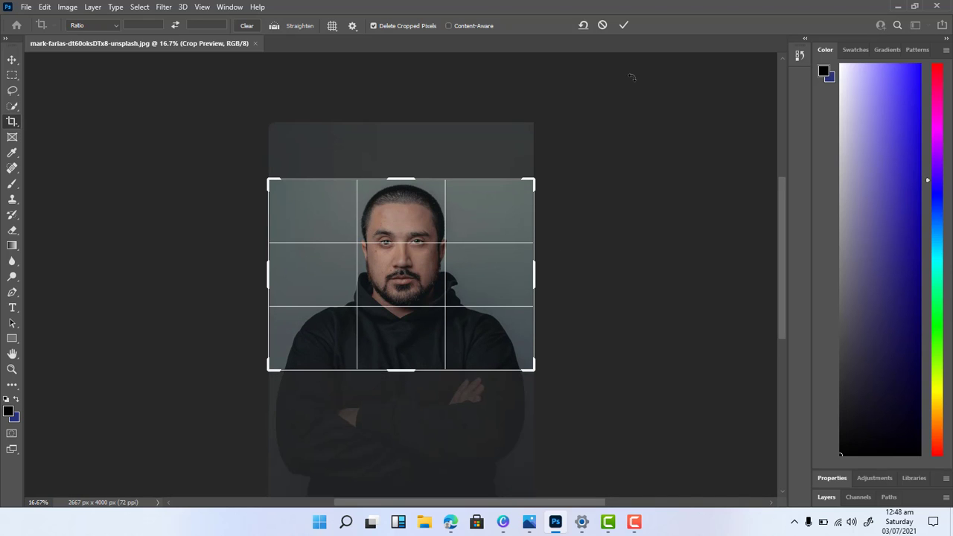
click(624, 26)
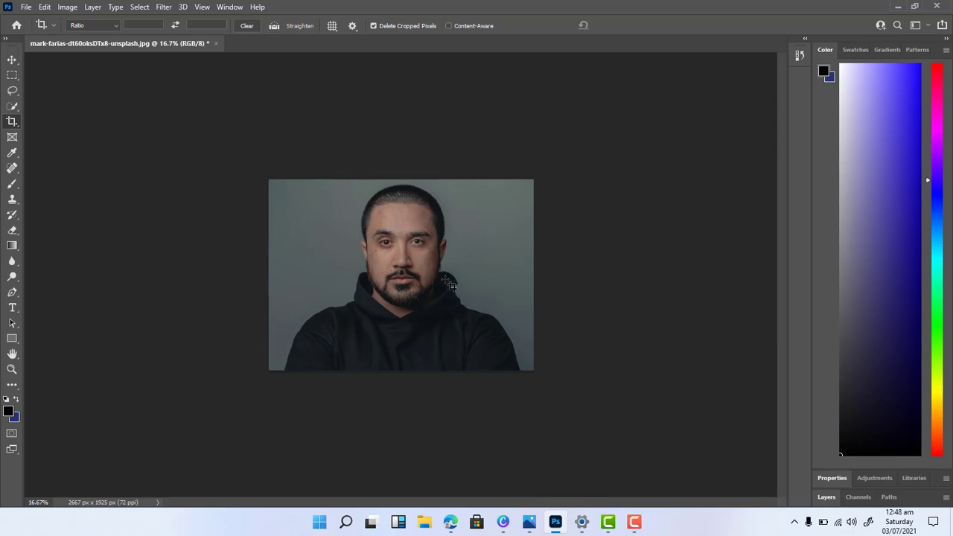
Convert the locked Background layer into an editable layer named Layer 0 with Normal mode and 100% opacity
click(12, 60)
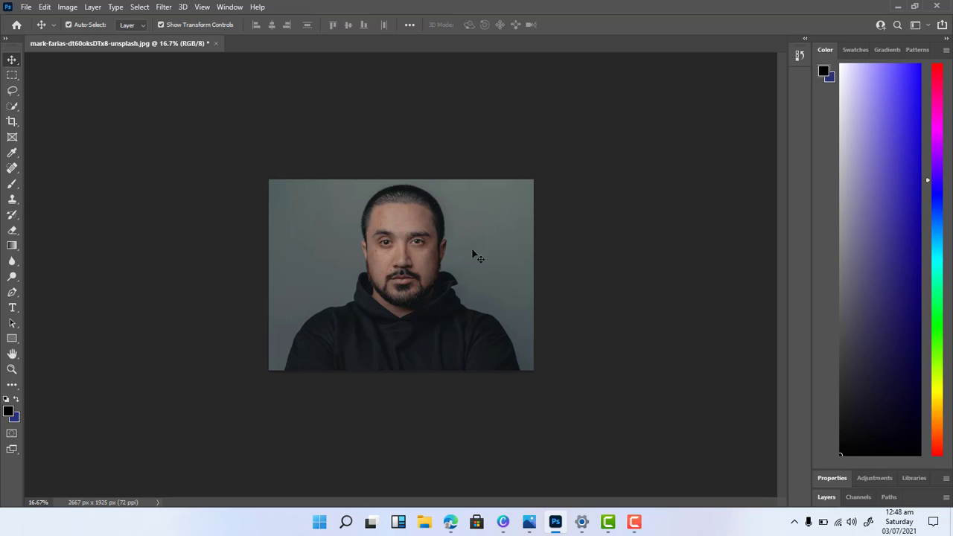
click(859, 498)
click(821, 377)
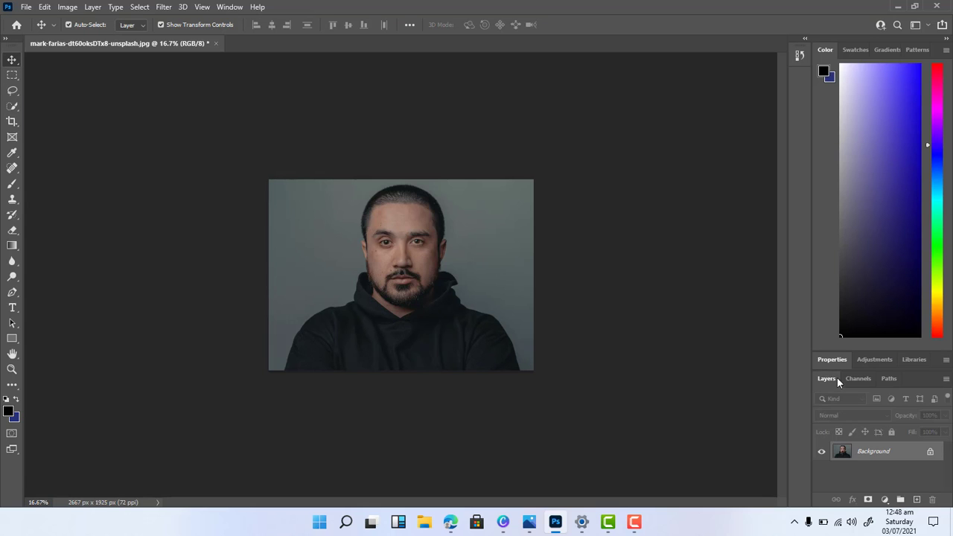
drag(869, 350, 870, 201)
double_click(855, 301)
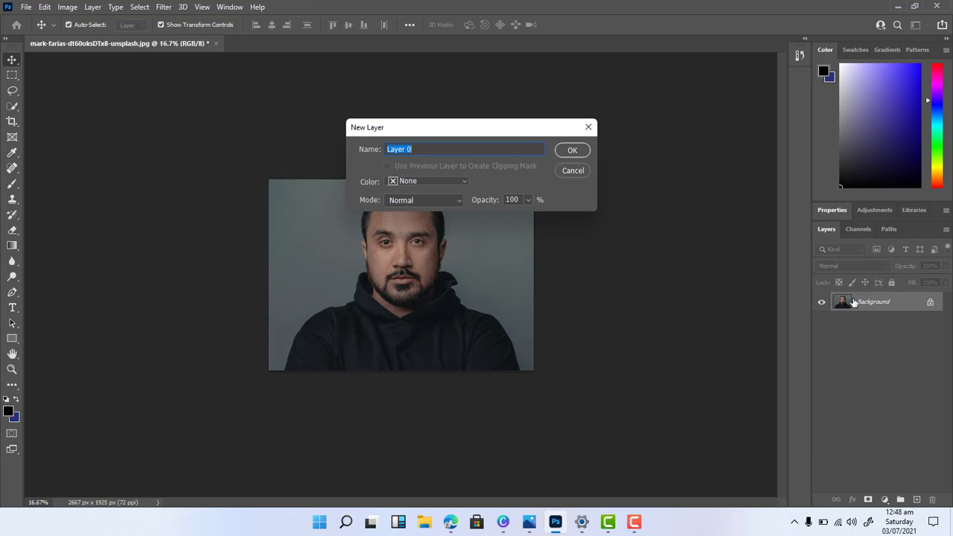
click(572, 149)
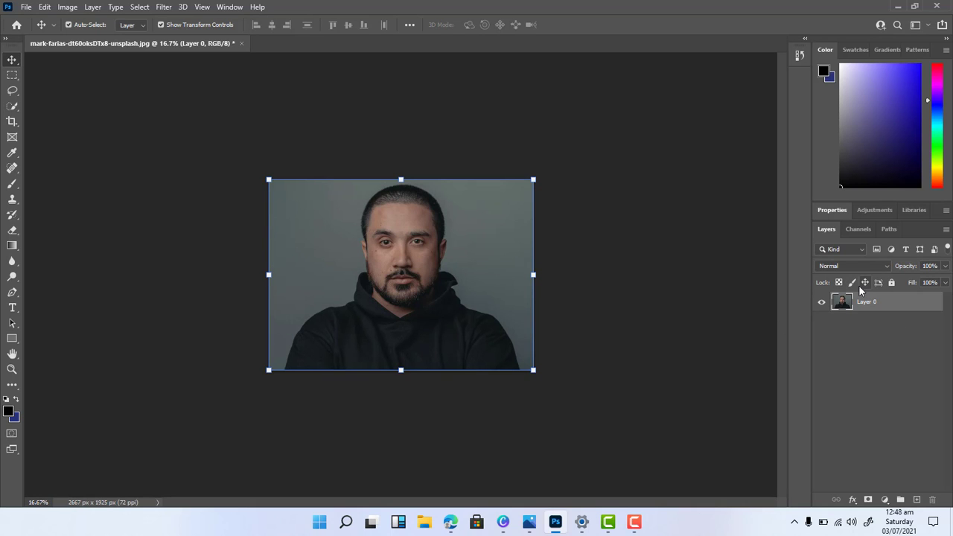
Remove the backdrop behind the man on Layer 0 with the Remove Background quick action
click(864, 212)
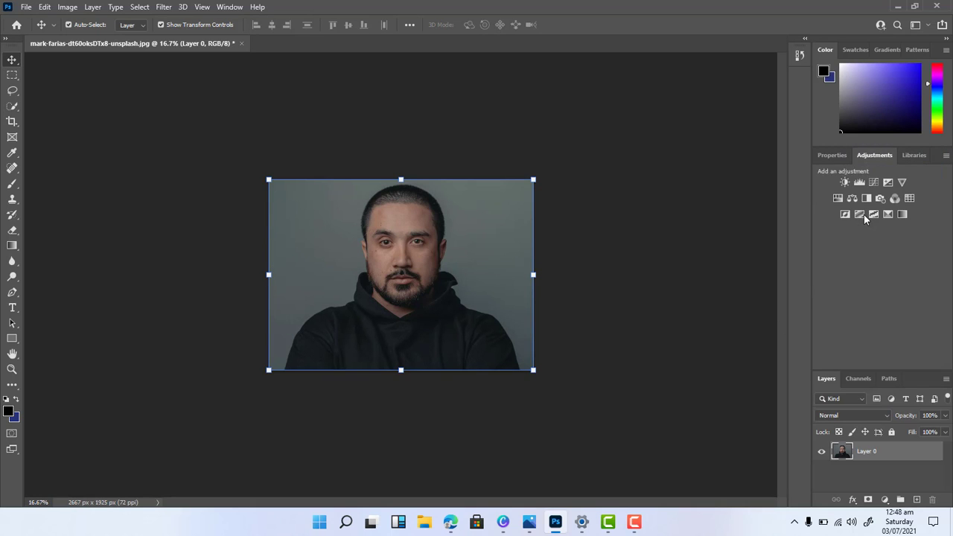
click(832, 154)
scroll(878, 280, down, 2)
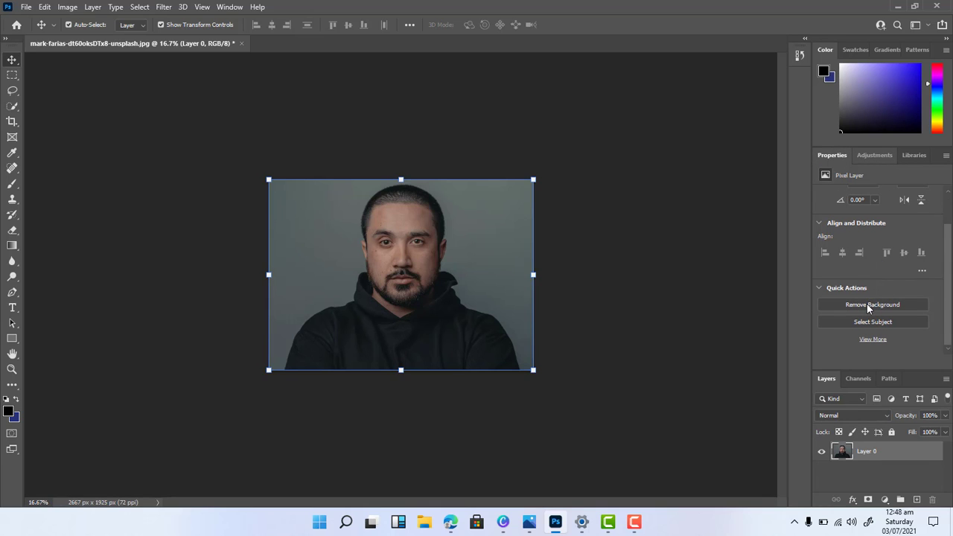
click(867, 308)
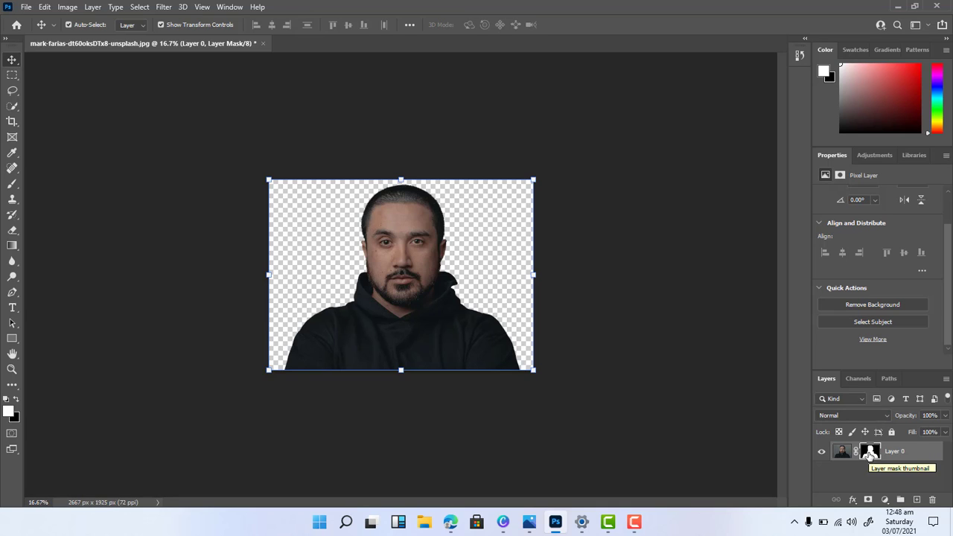
click(869, 452)
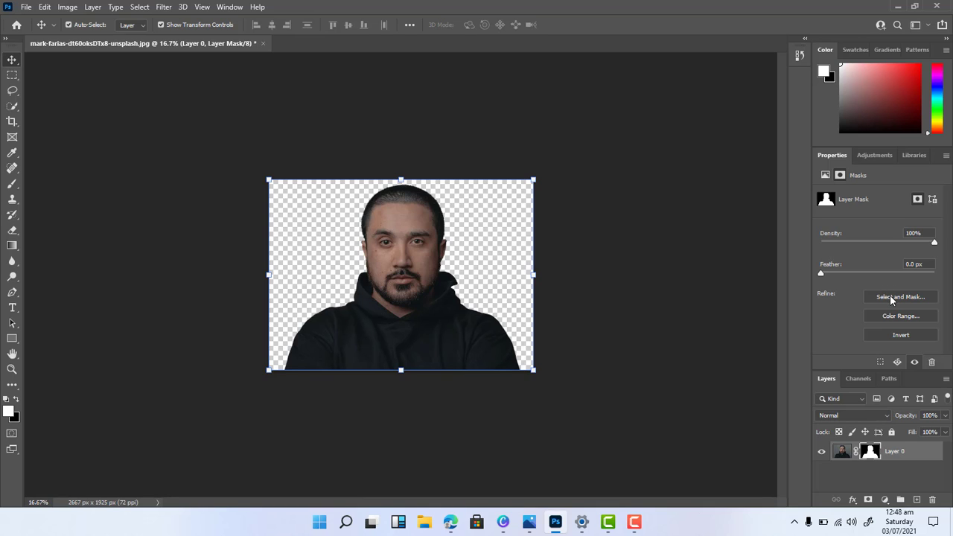
click(877, 155)
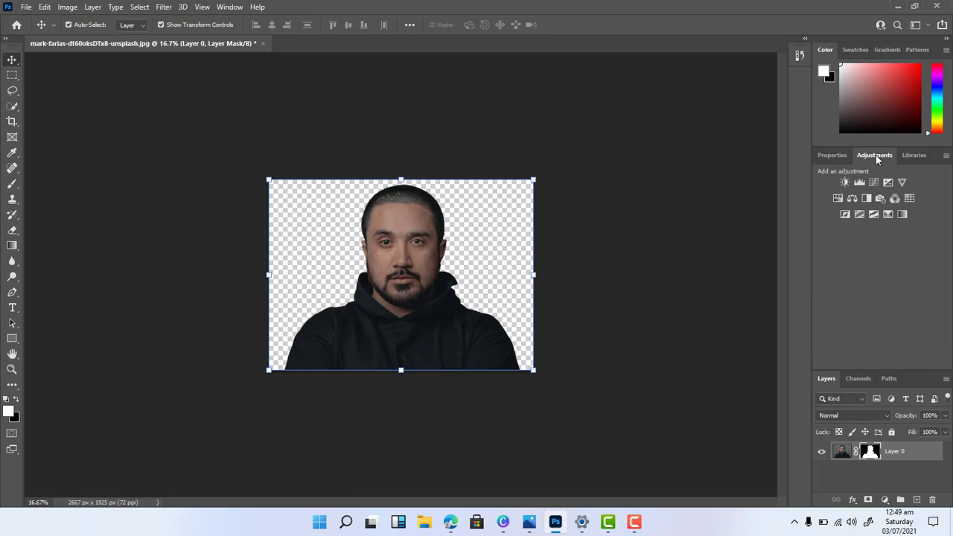
click(833, 155)
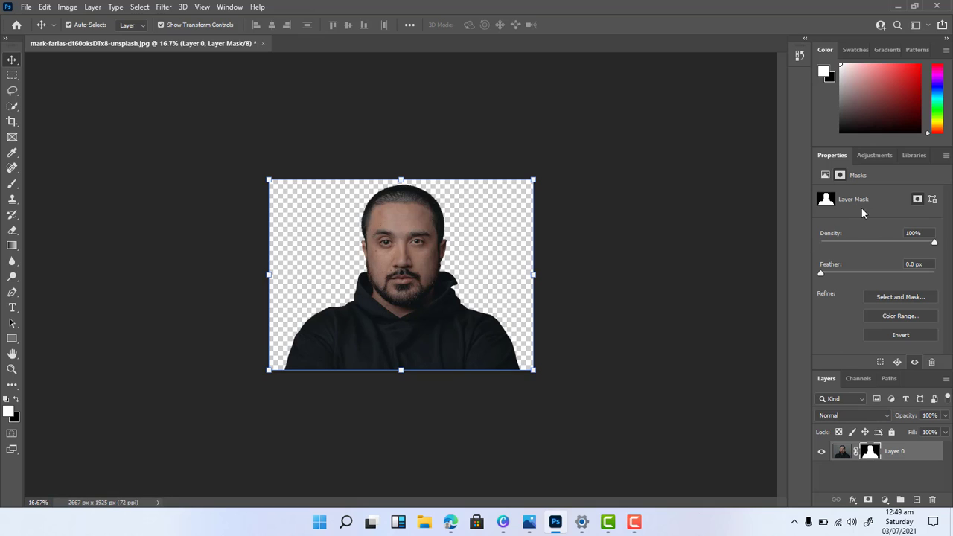
Deselect the layer and set the document's canvas fill to Background Color, placing dark blue behind the man
click(494, 232)
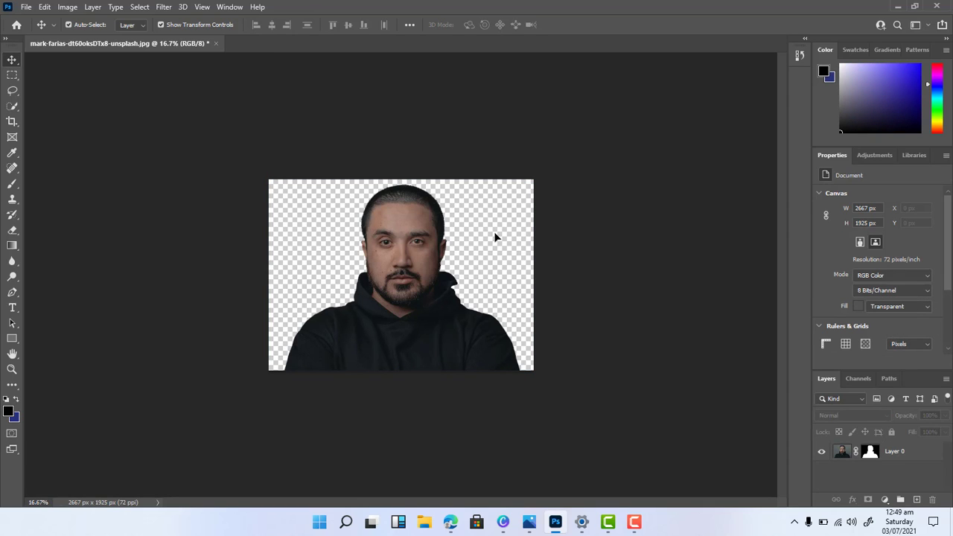
click(893, 307)
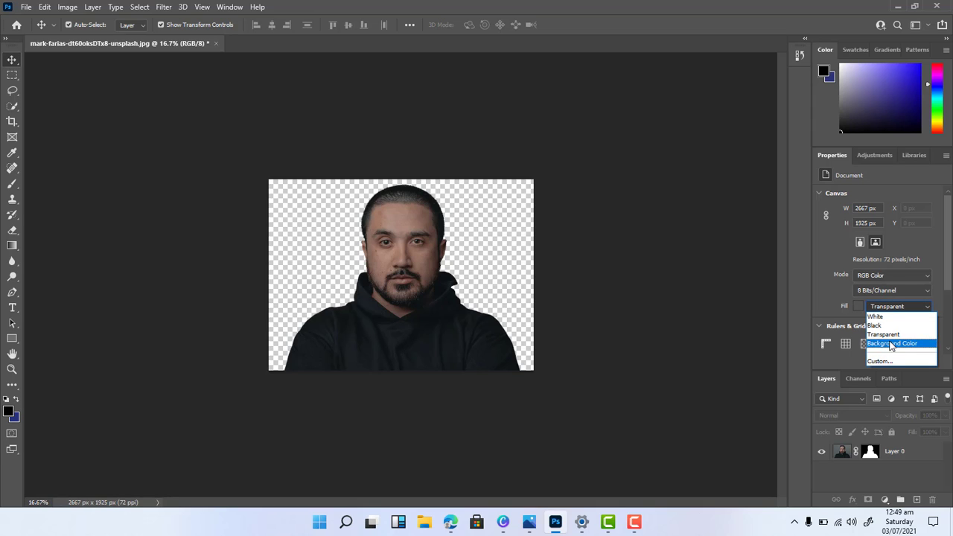
click(892, 344)
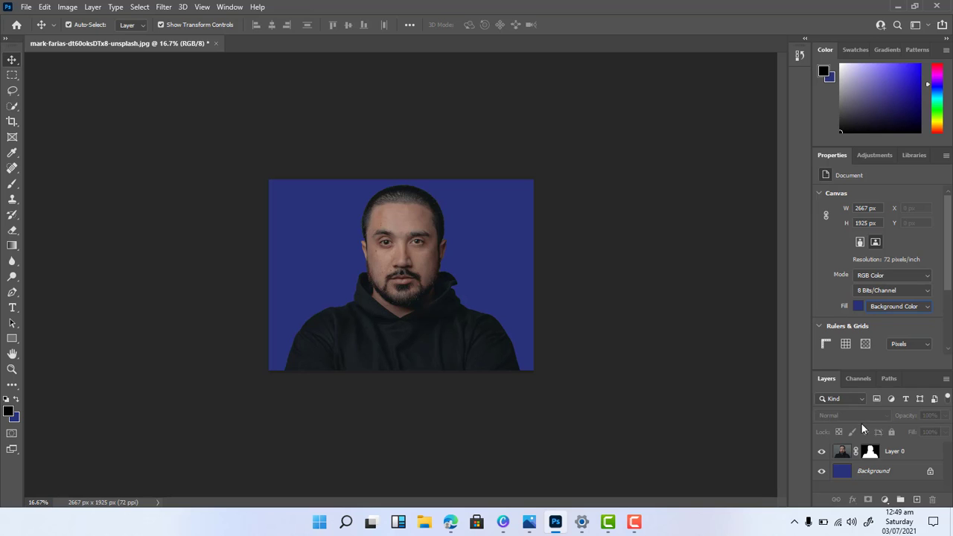
Load the layer mask's outline as a selection and merge Layer 0 down into the blue background
click(870, 452)
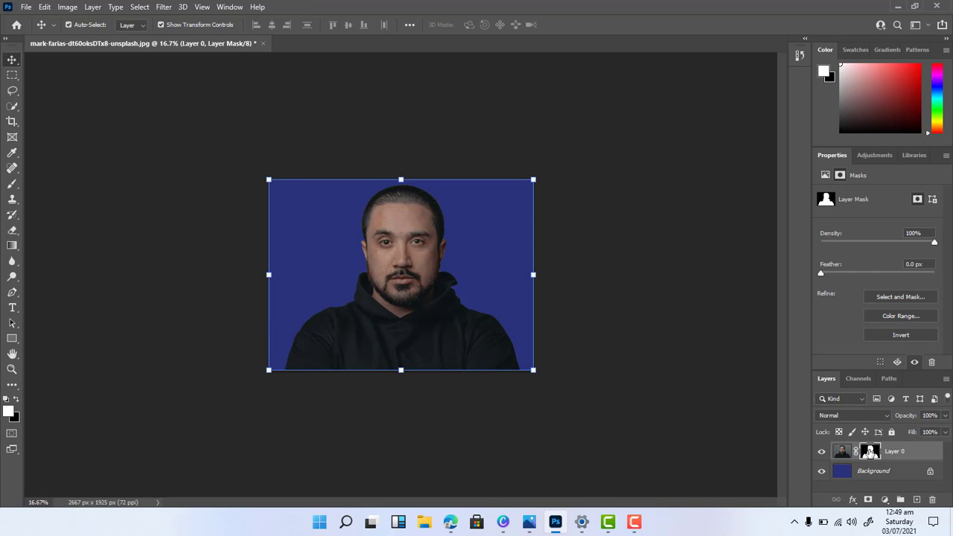
ctrl+click(869, 452)
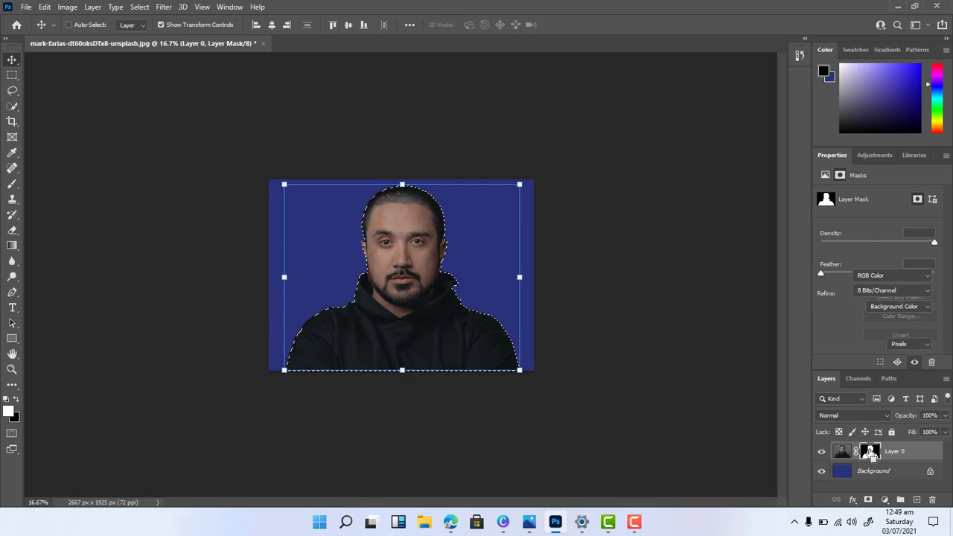
key(ctrl+e)
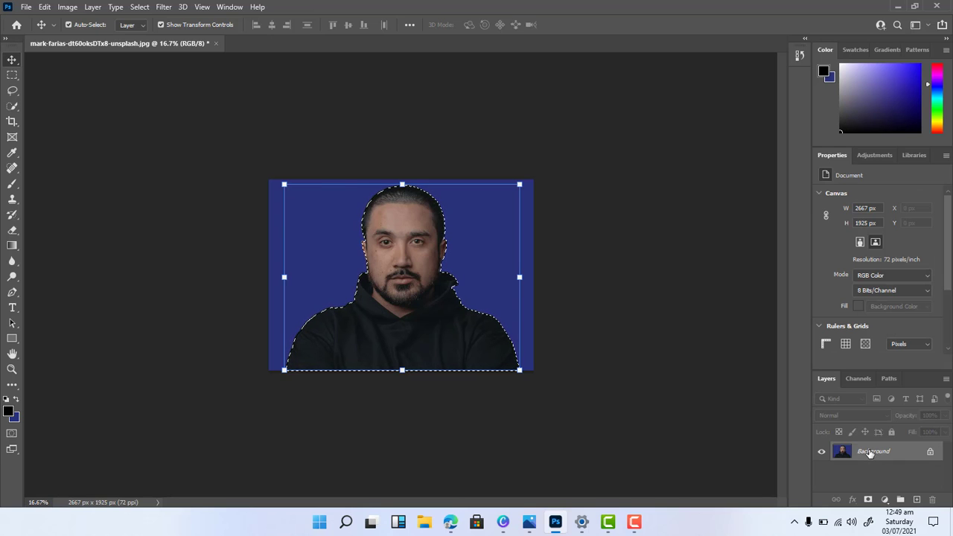
Convert the merged background into an editable layer named Layer 0 and clear the selection around the man
double_click(857, 456)
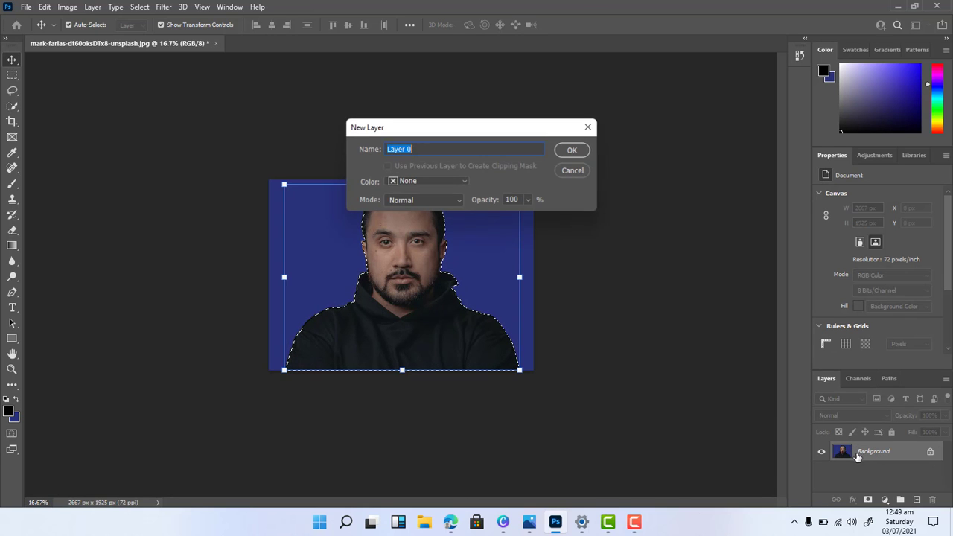
click(571, 150)
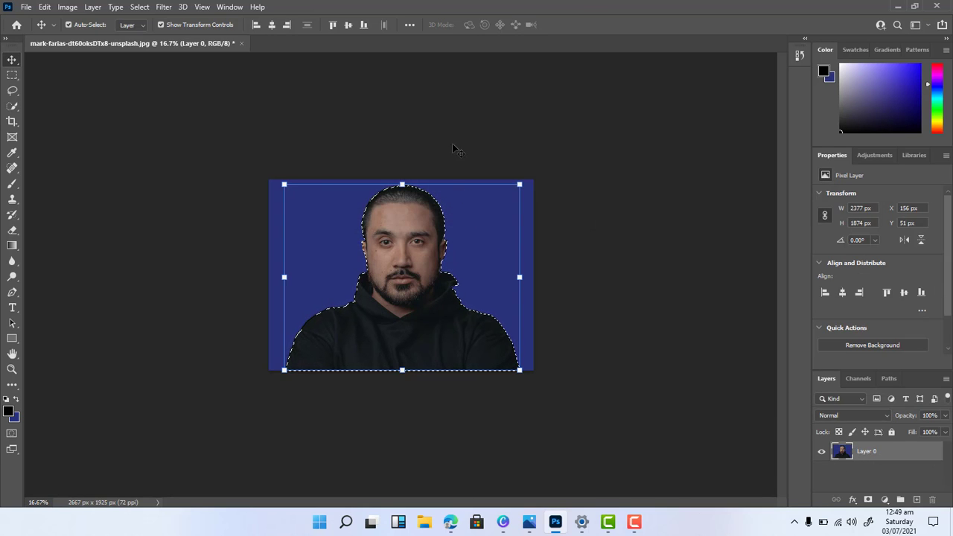
click(165, 7)
mouse_move(141, 7)
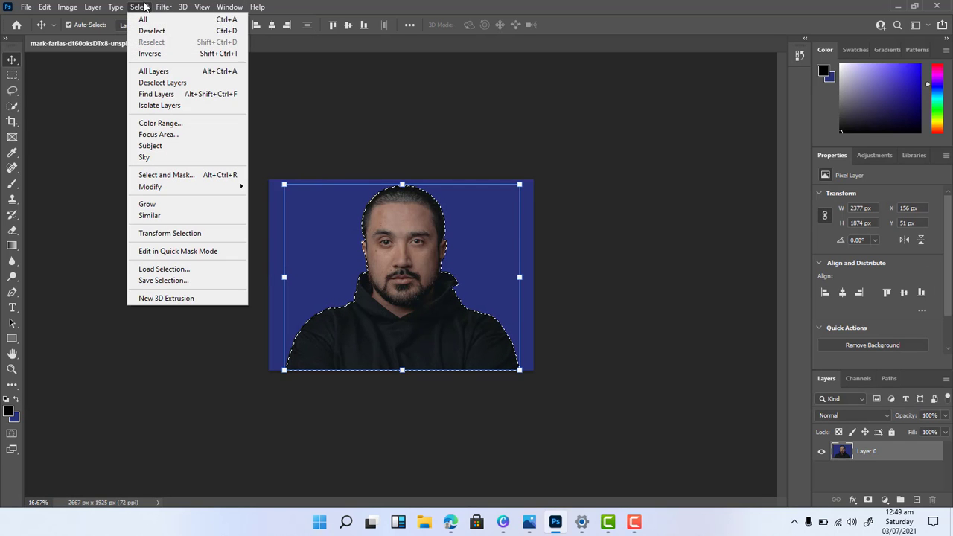
click(151, 31)
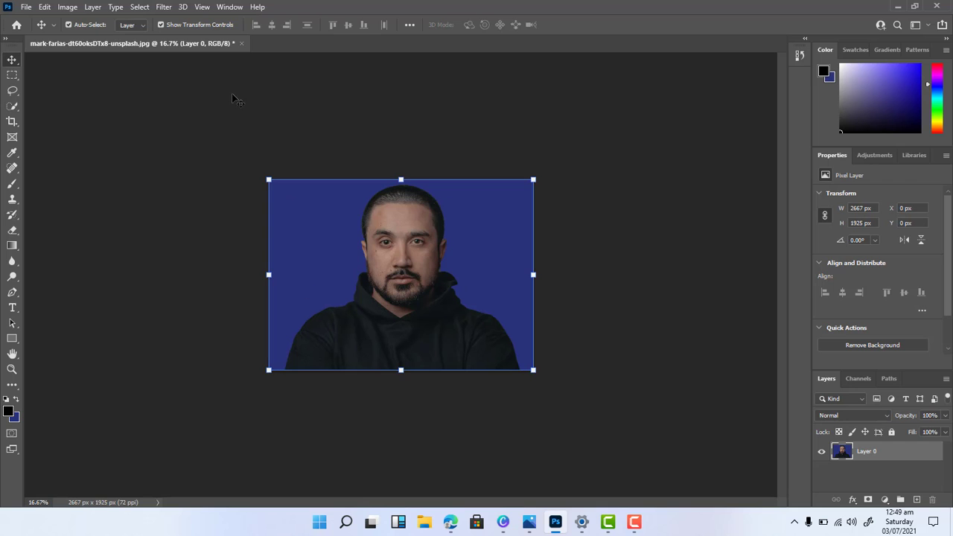
Create a new blank document from the Letter preset, 8.5 x 11 in at 300 ppi with a white background
click(26, 7)
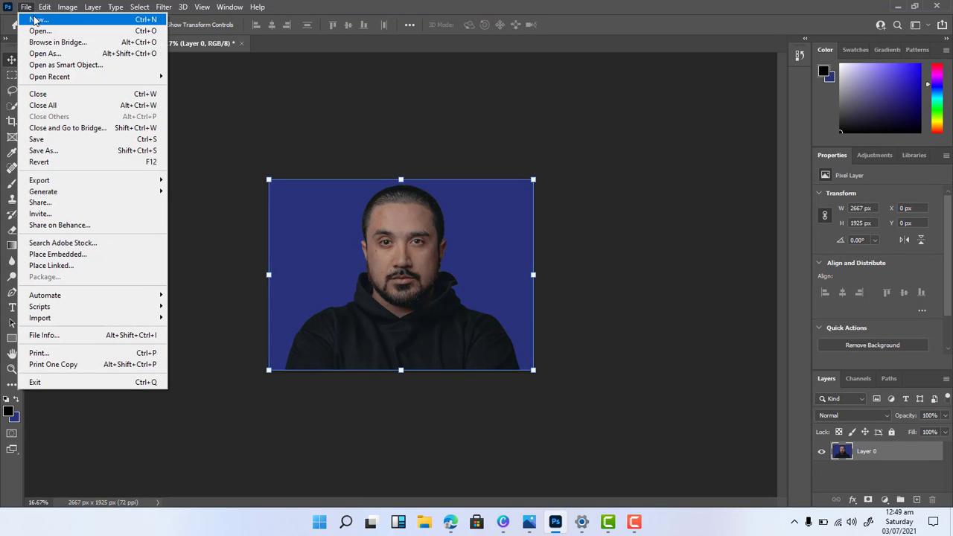
click(36, 19)
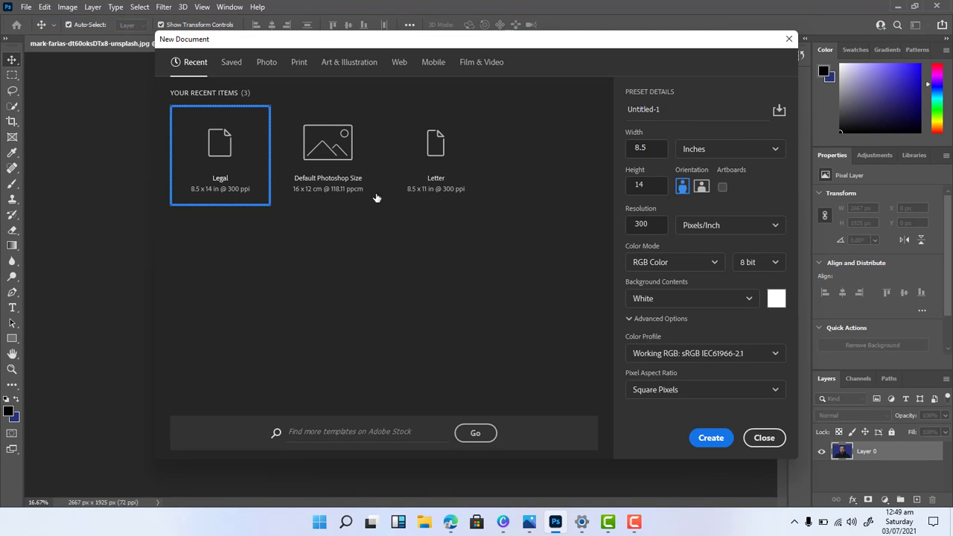
click(298, 62)
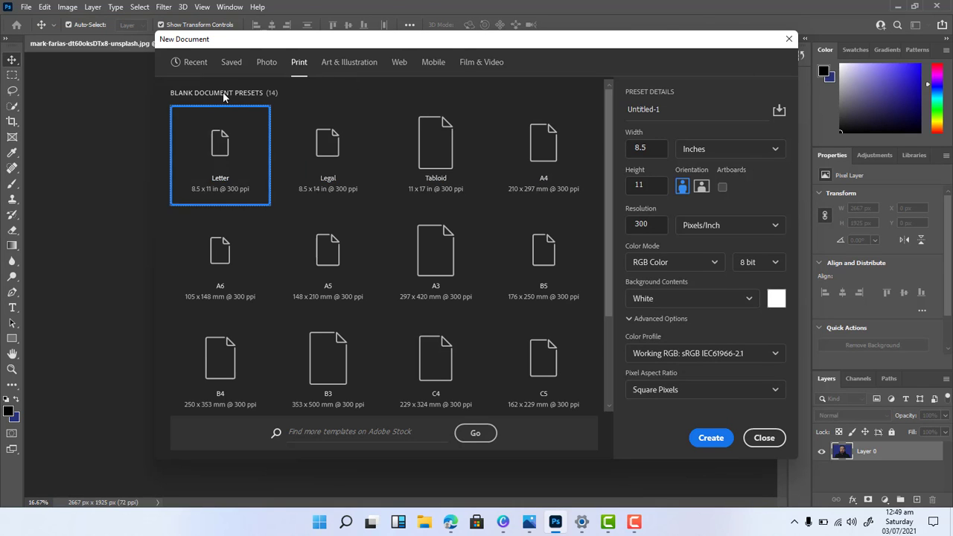
click(229, 61)
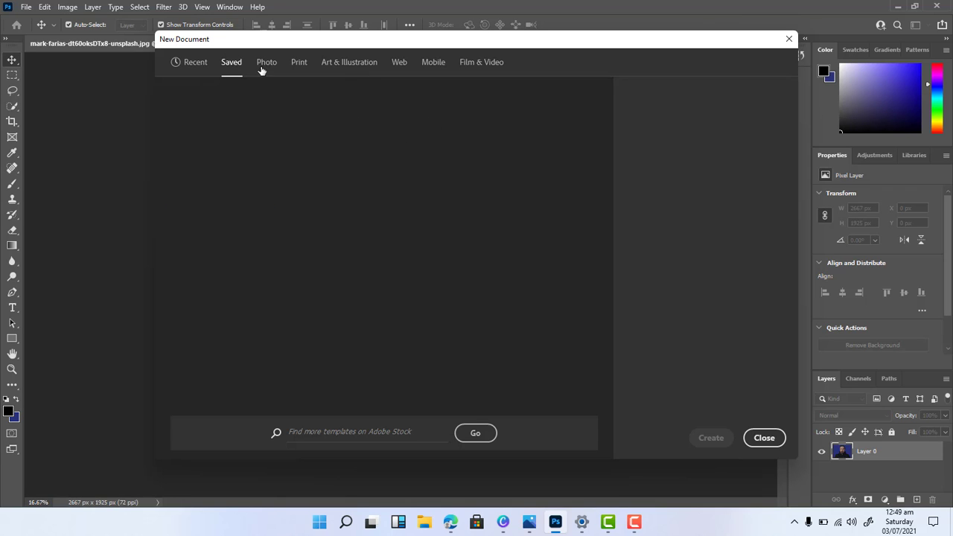
click(190, 64)
click(431, 155)
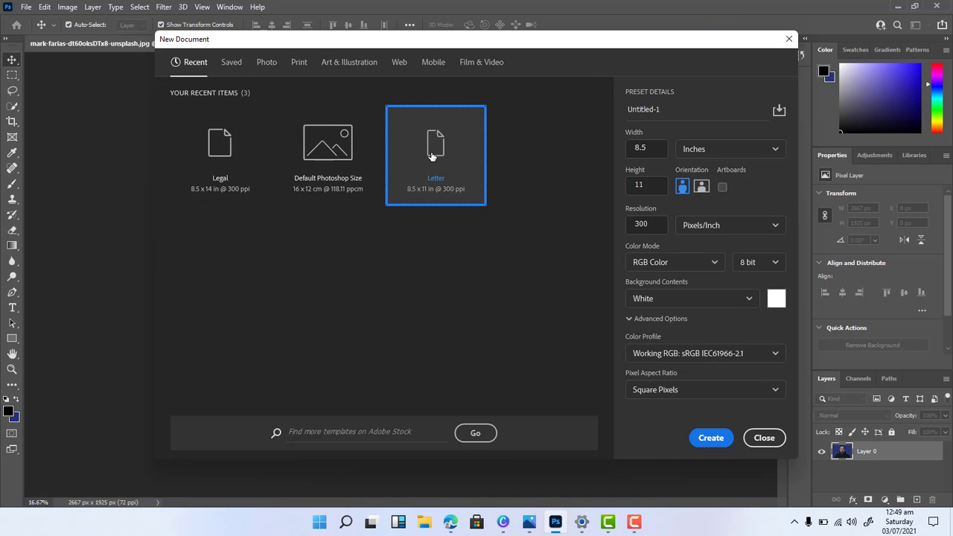
double_click(432, 154)
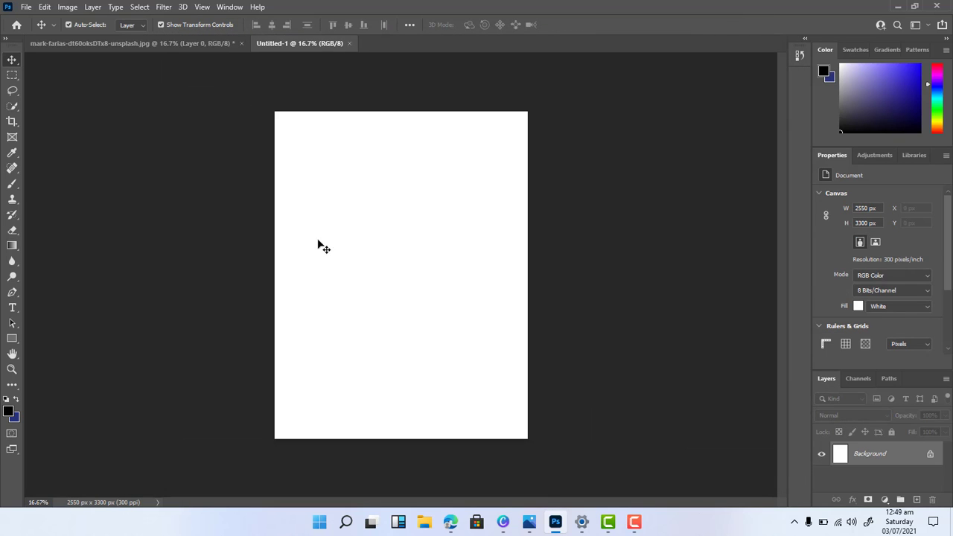
click(161, 48)
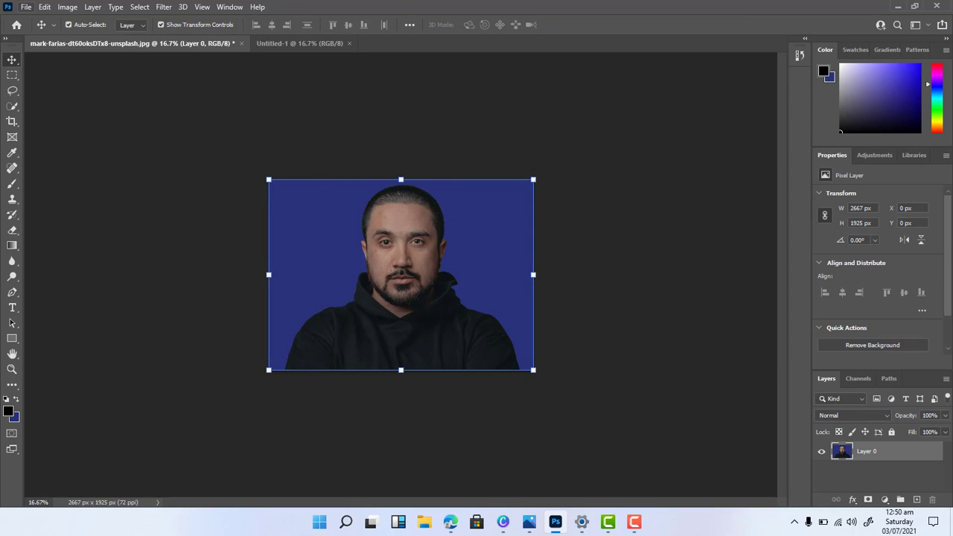
click(47, 7)
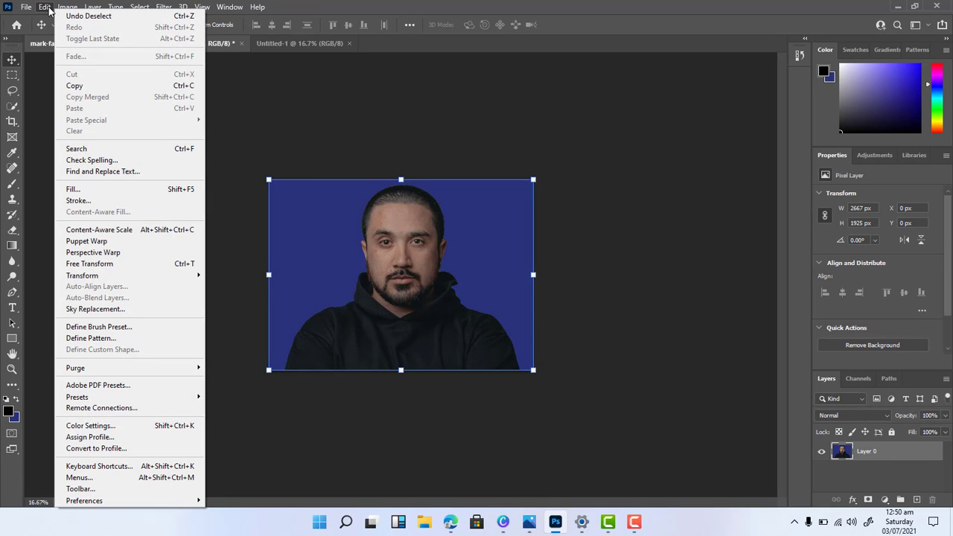
mouse_move(104, 6)
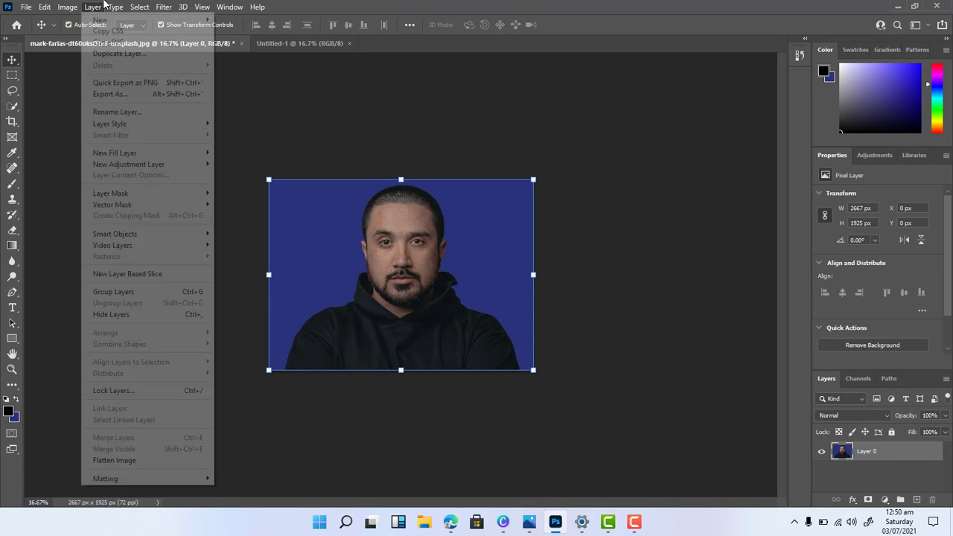
mouse_move(67, 7)
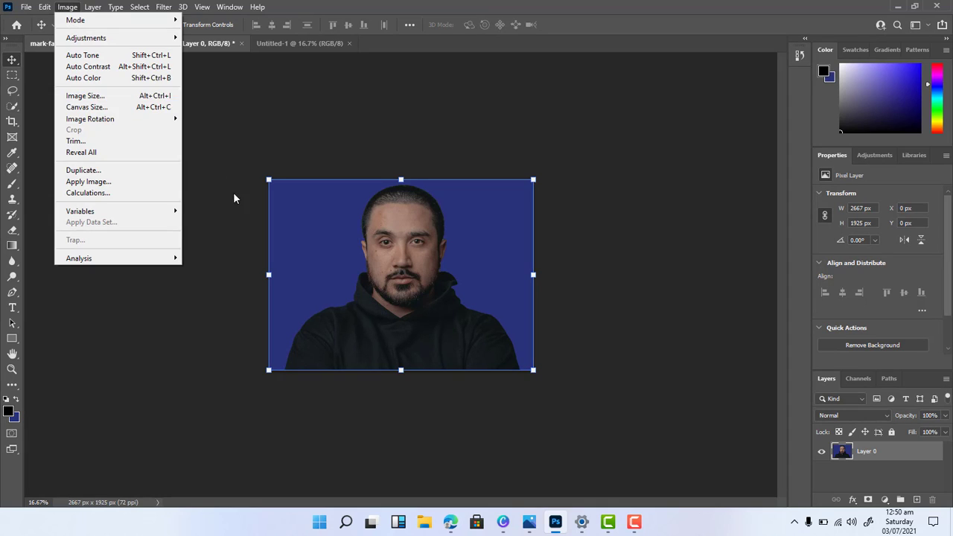
click(327, 234)
click(74, 7)
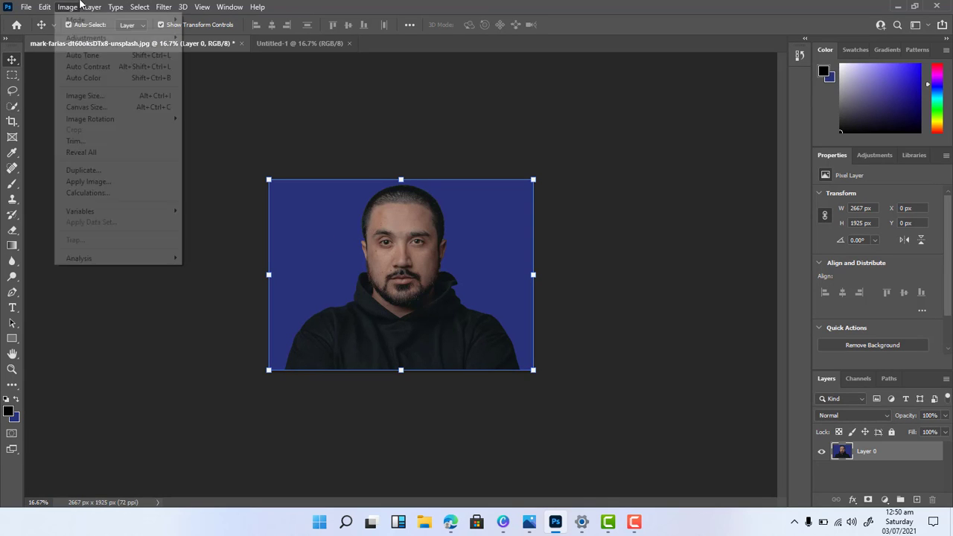
click(86, 99)
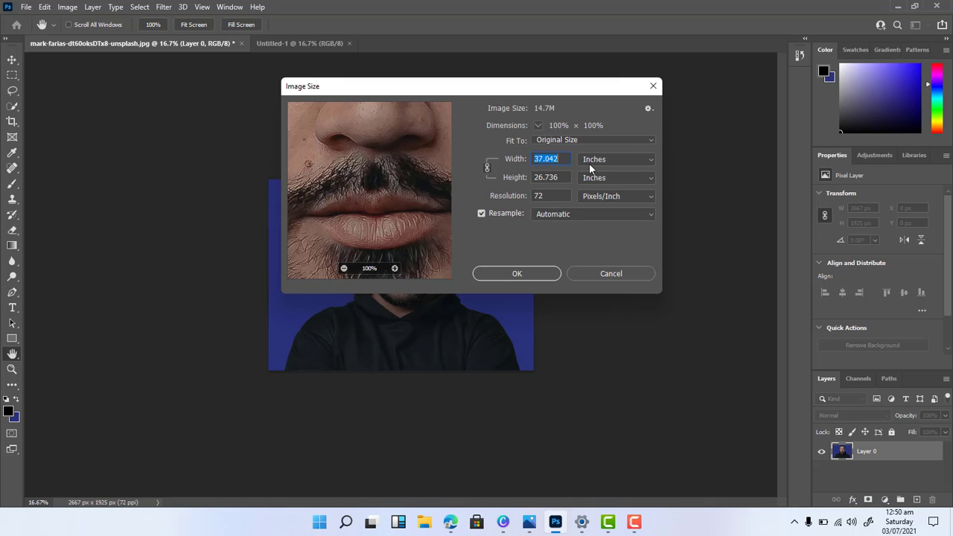
click(603, 140)
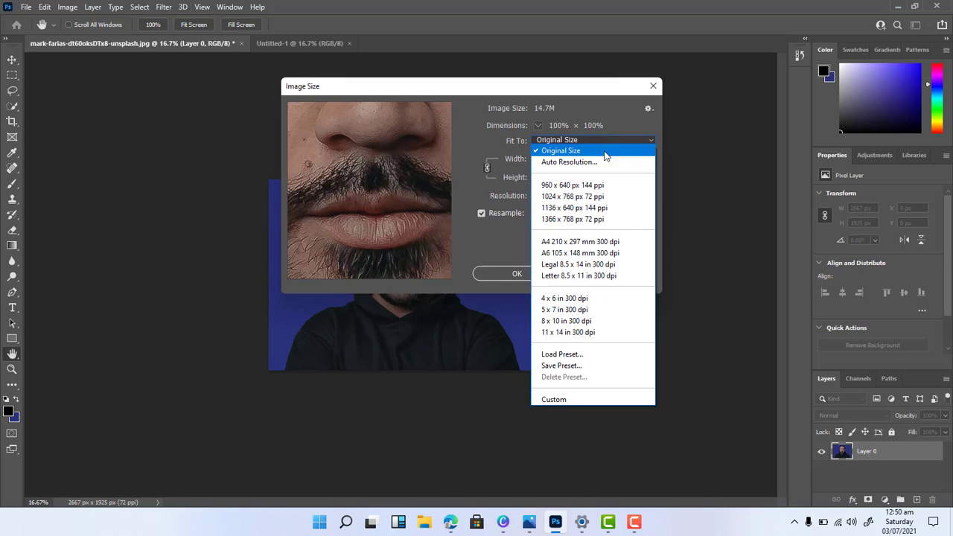
click(589, 299)
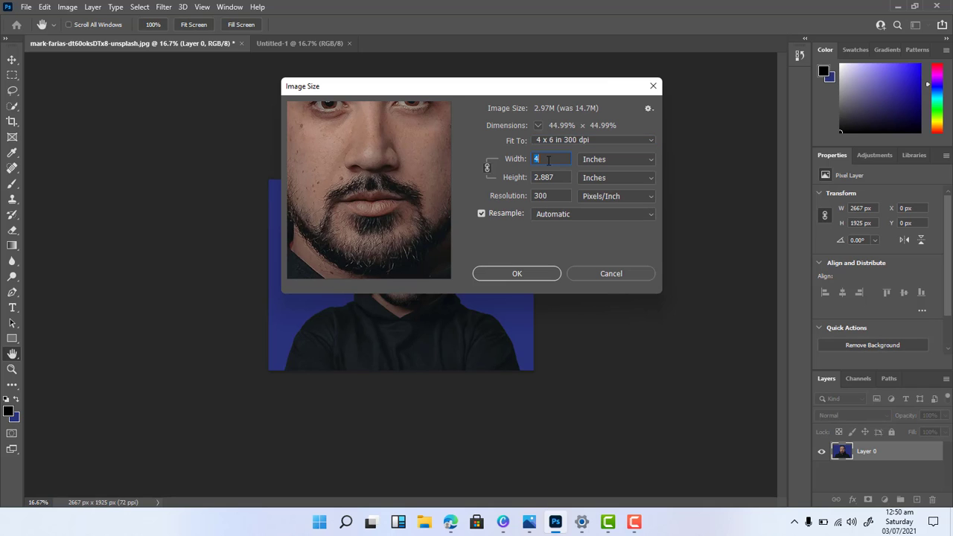
text(2)
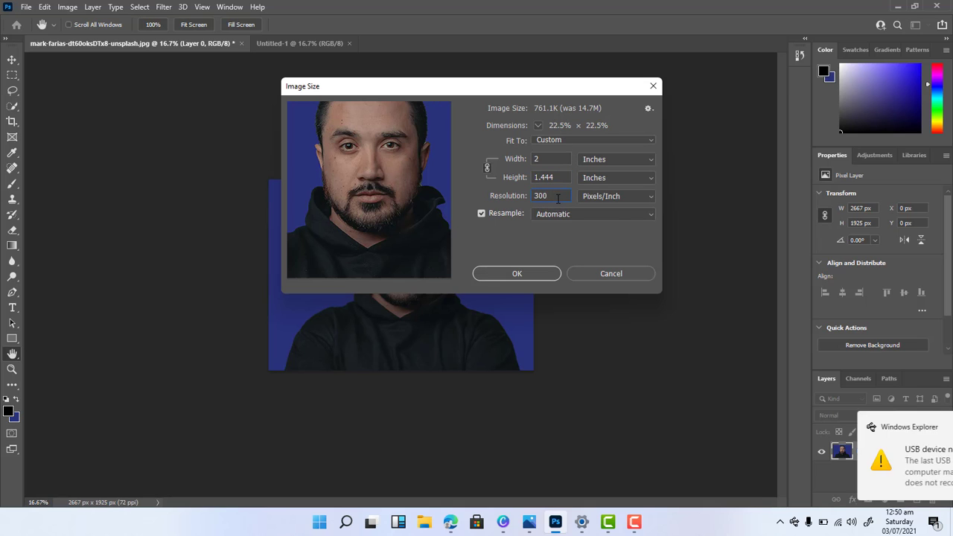
click(522, 277)
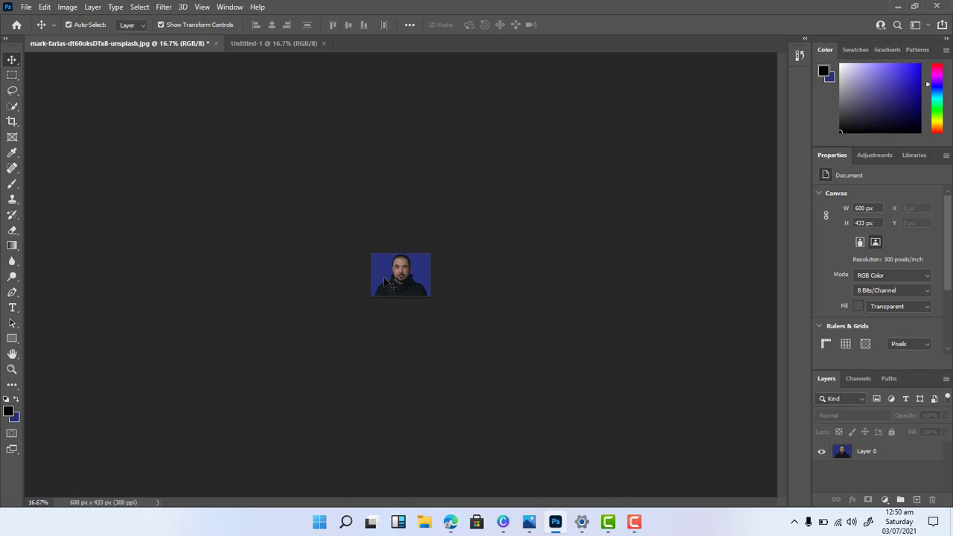
Copy the resized portrait into the upper-left corner of the Untitled-1 page and add a 5 px black inside stroke around it
drag(385, 272, 312, 140)
click(45, 6)
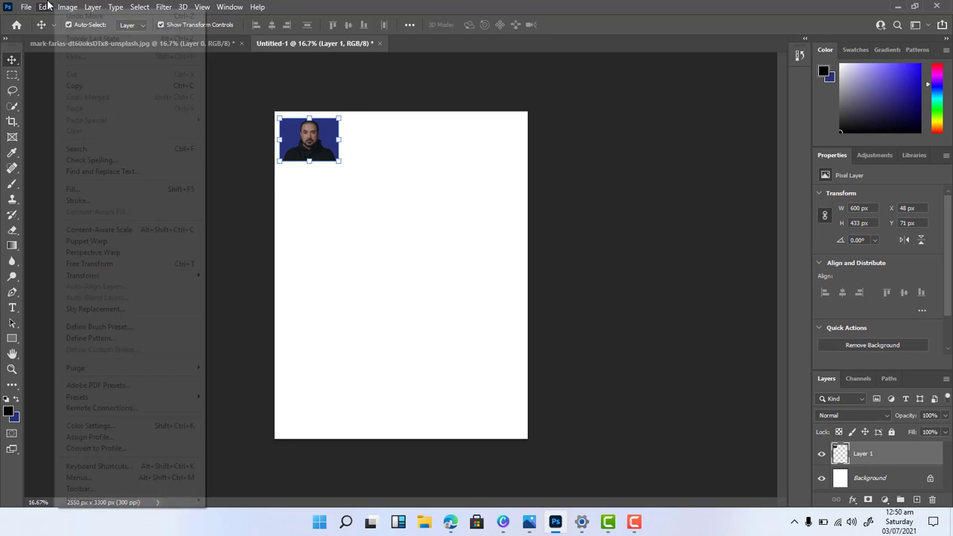
click(114, 205)
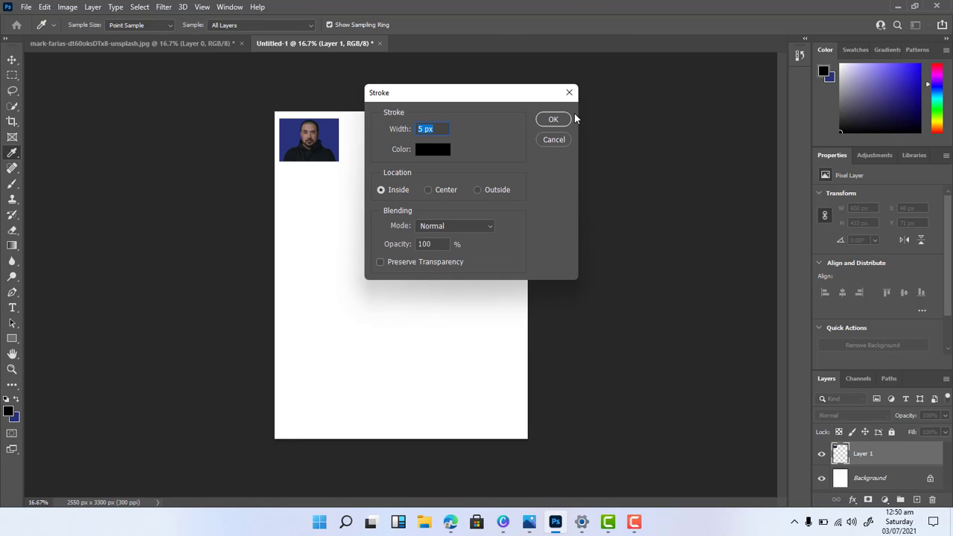
click(555, 119)
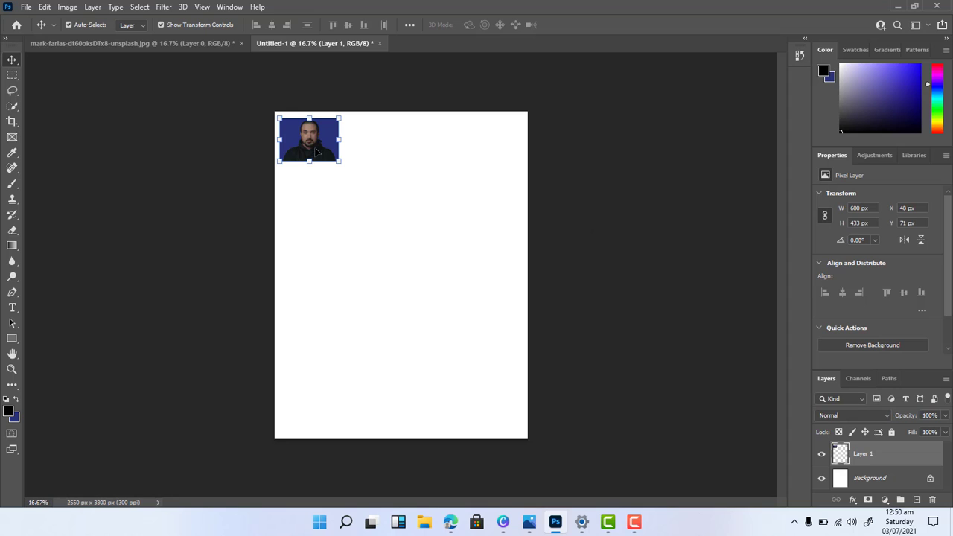
Duplicate the stroked photo three times across the page to form an evenly spaced row of four
drag(316, 152, 376, 154)
drag(394, 154, 512, 152)
click(372, 228)
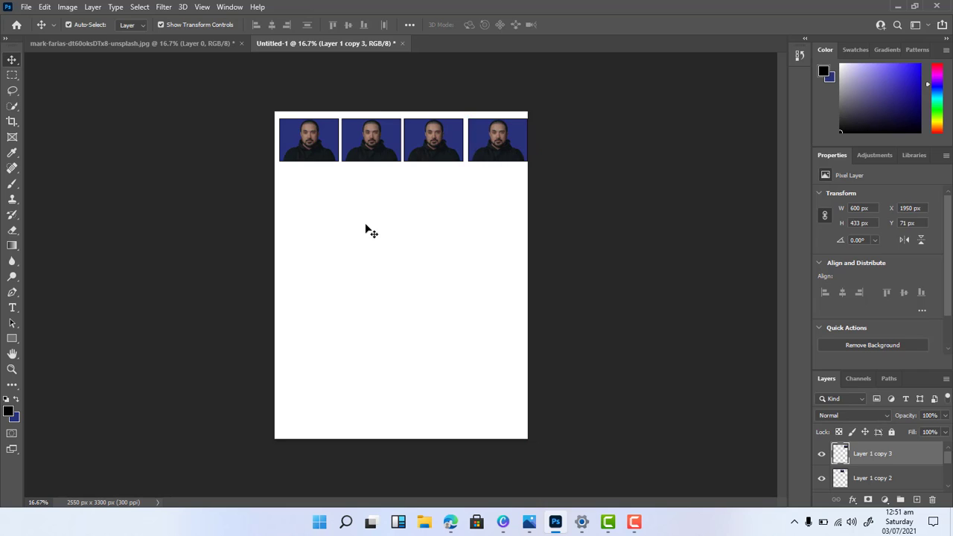
Merge all the photo layers into the background and convert the result into an editable layer named Layer 0
click(308, 146)
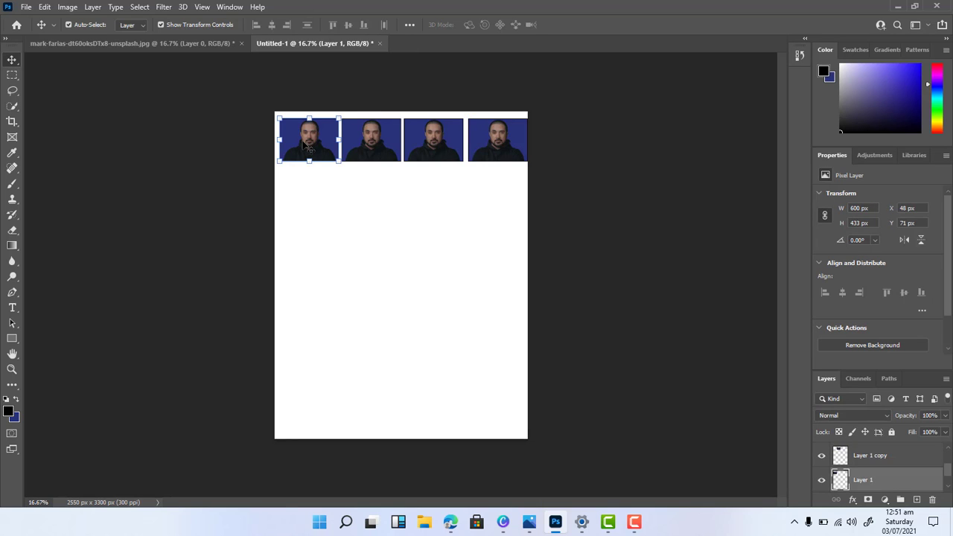
click(402, 143)
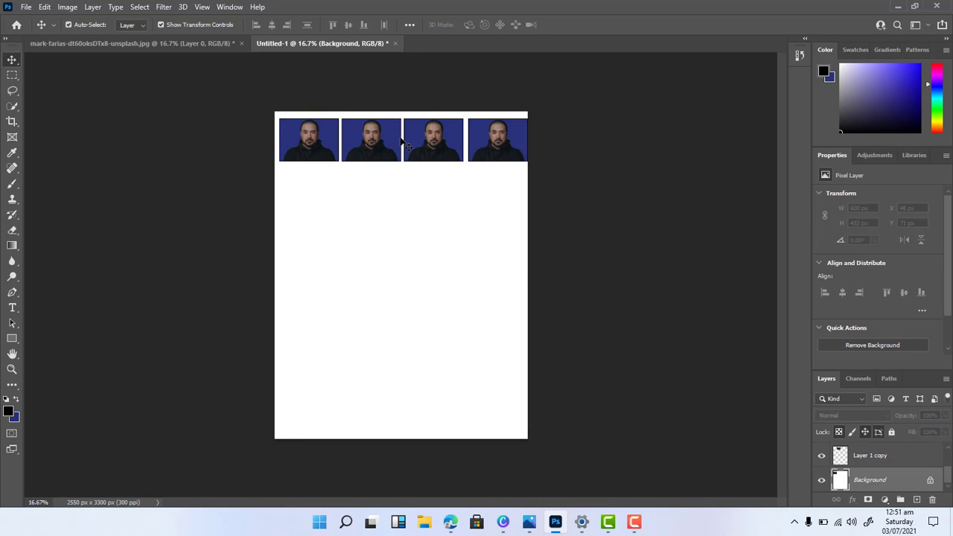
key(ctrl)
alt+click(487, 131)
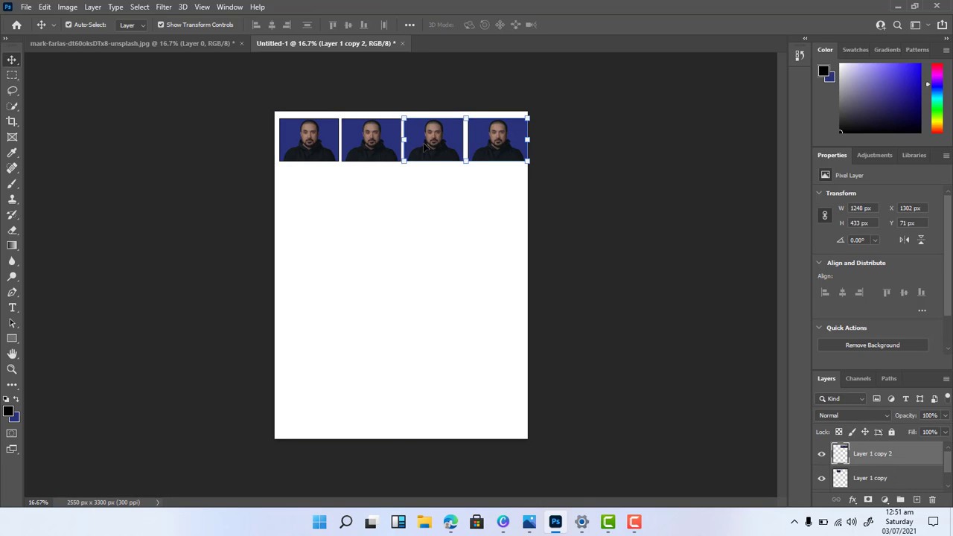
key(e)
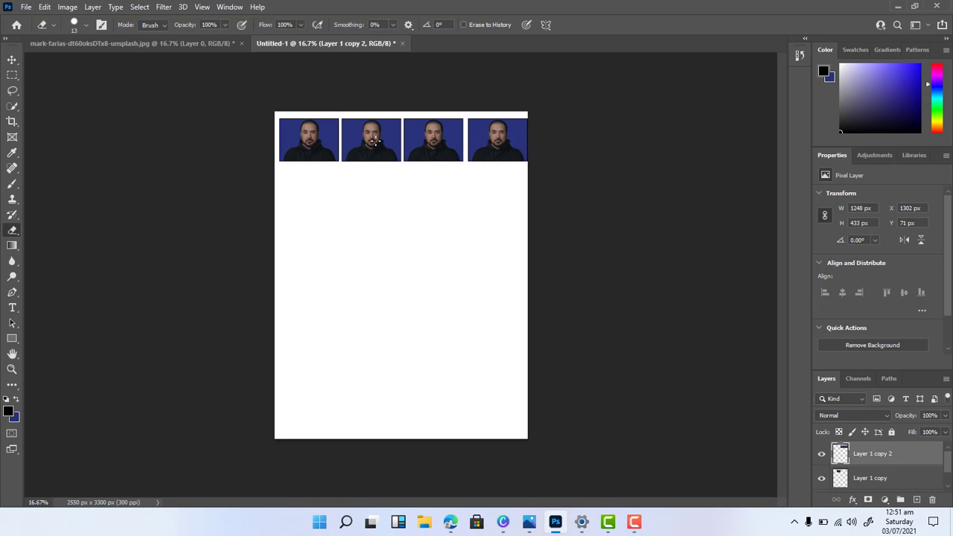
key(ctrl+shift+e)
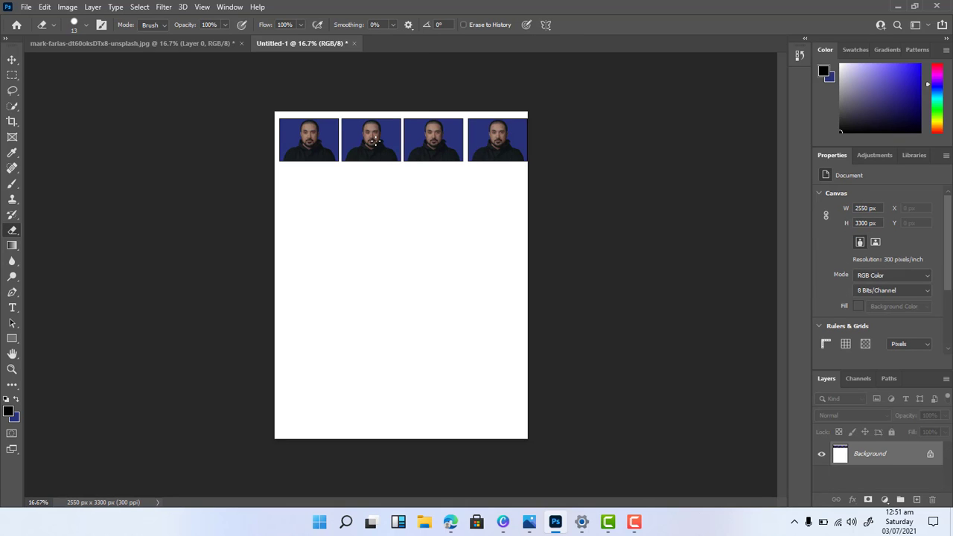
double_click(873, 463)
click(571, 150)
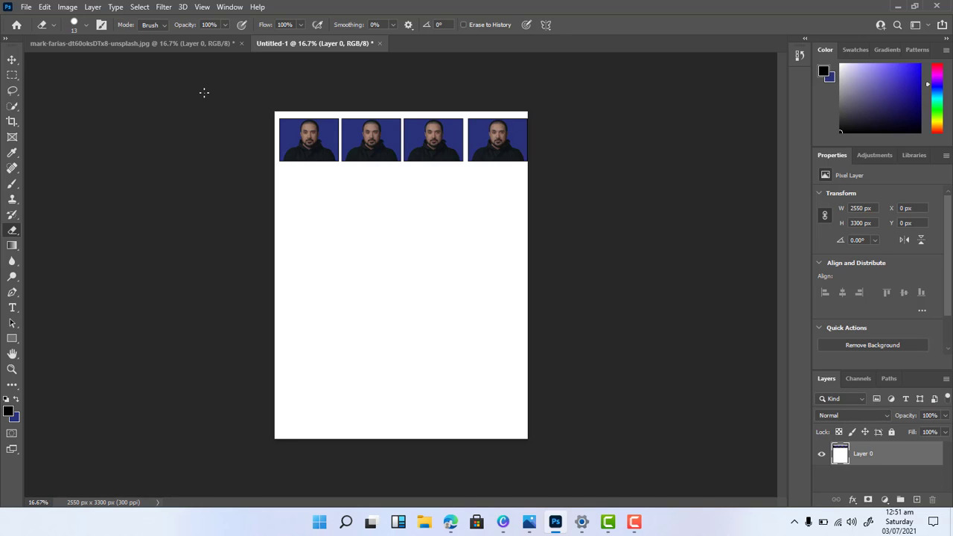
Duplicate the row of photos directly below as a second row and merge the copy into Layer 0
click(12, 59)
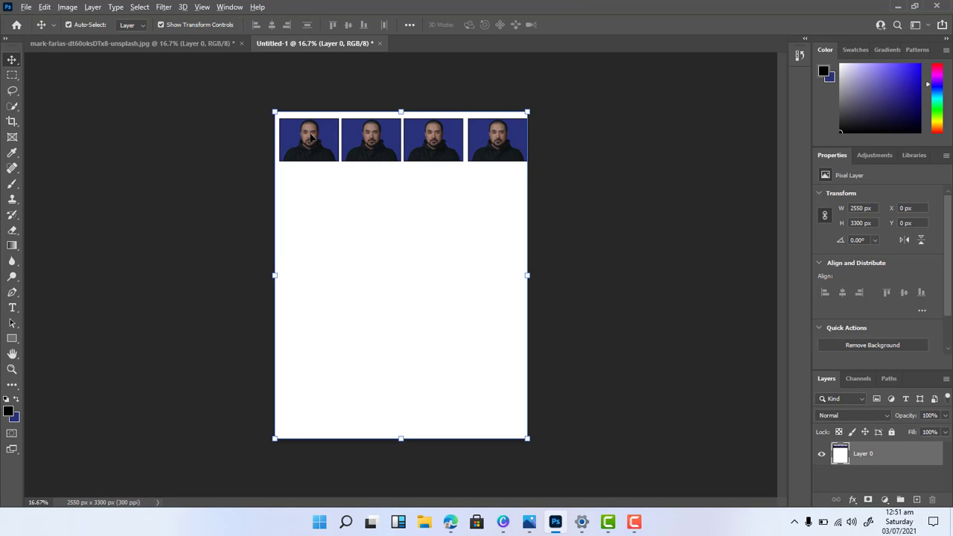
drag(312, 138, 312, 193)
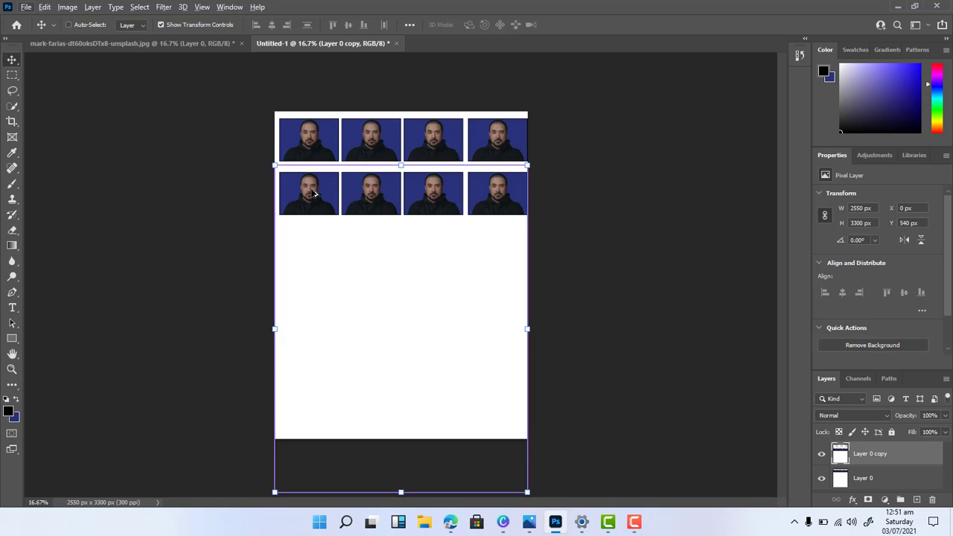
key(ctrl+e)
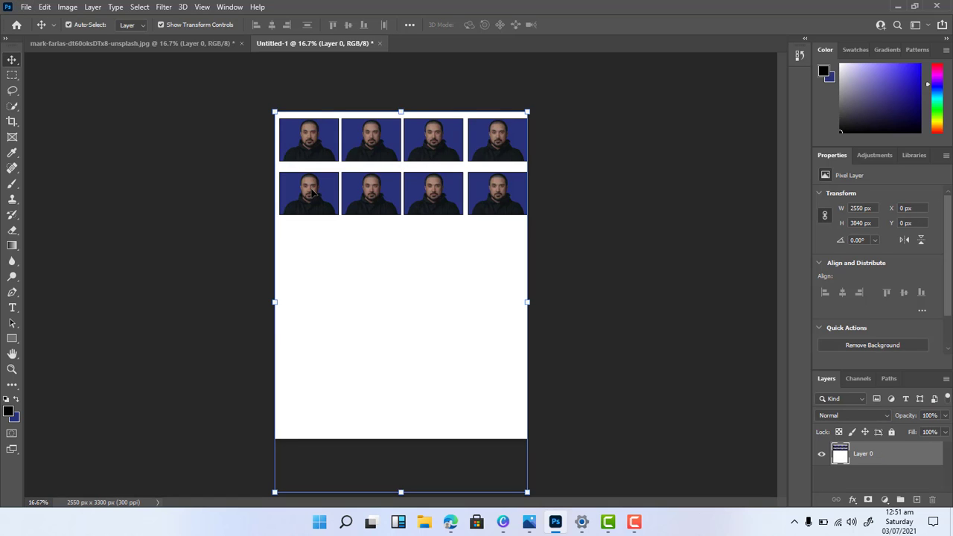
Duplicate the two-row photo block directly below itself to form the third and fourth rows
drag(312, 191, 311, 298)
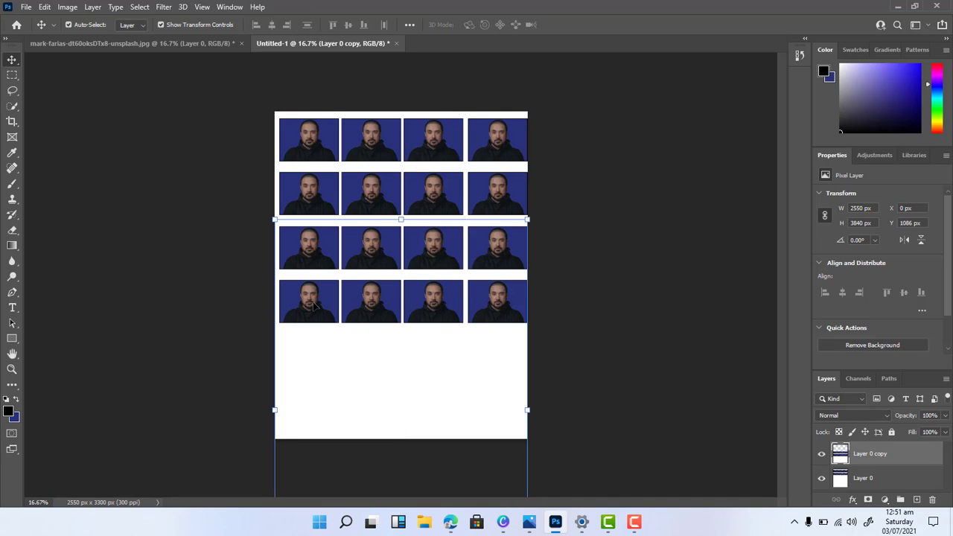
key(ctrl+e)
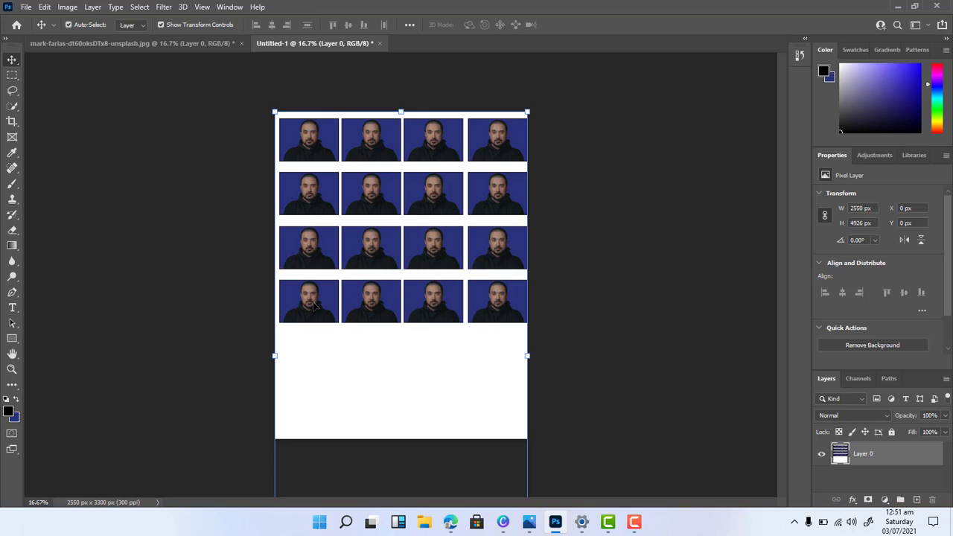
mouse_move(318, 260)
mouse_down()
mouse_move(320, 279)
mouse_move(320, 259)
mouse_up()
key(ctrl+j)
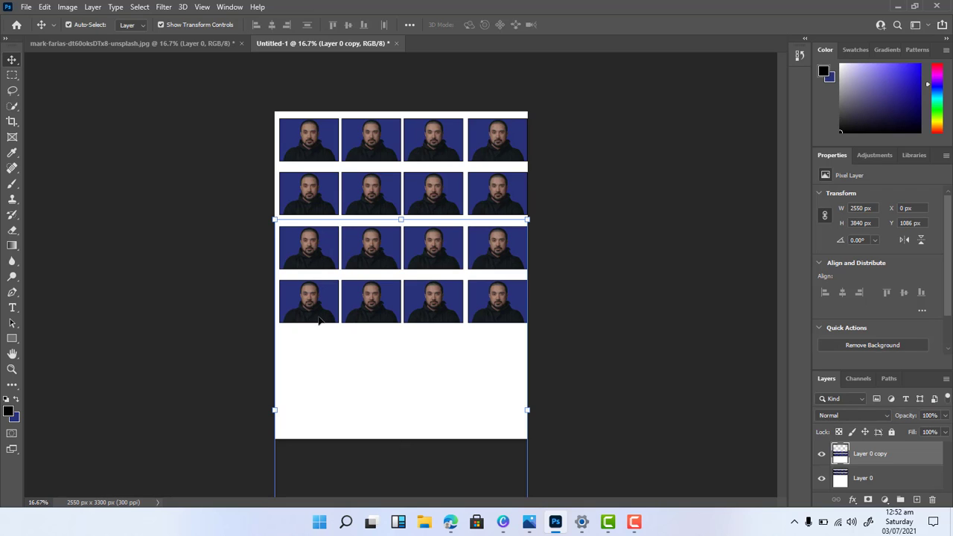
Duplicate the two-row block again as the fifth and sixth rows and merge all copies down into Layer 0
drag(319, 320, 317, 416)
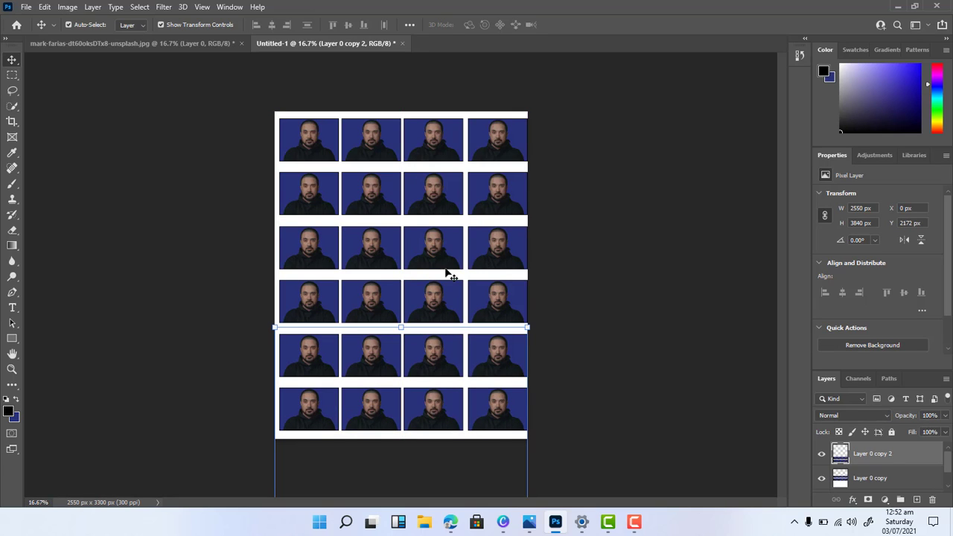
key(ctrl+e)
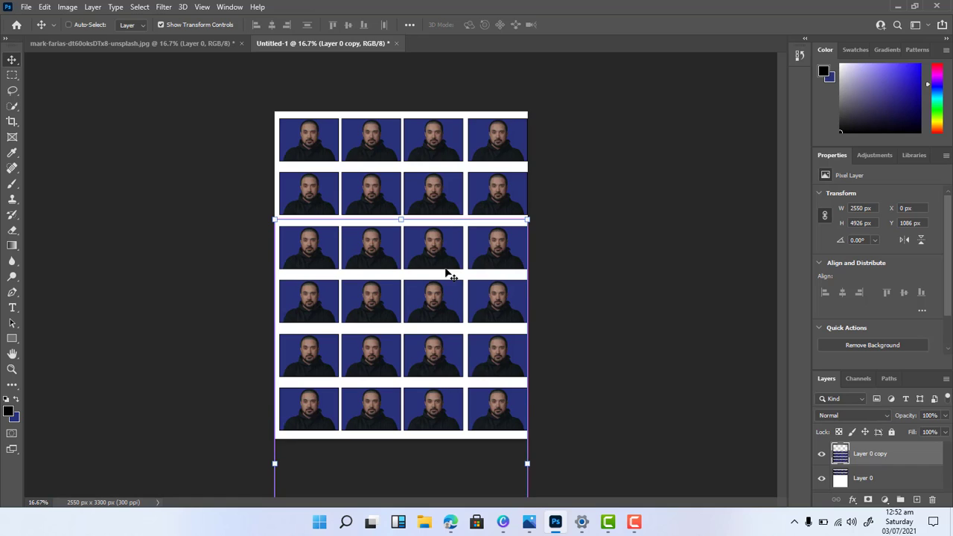
key(ctrl+e)
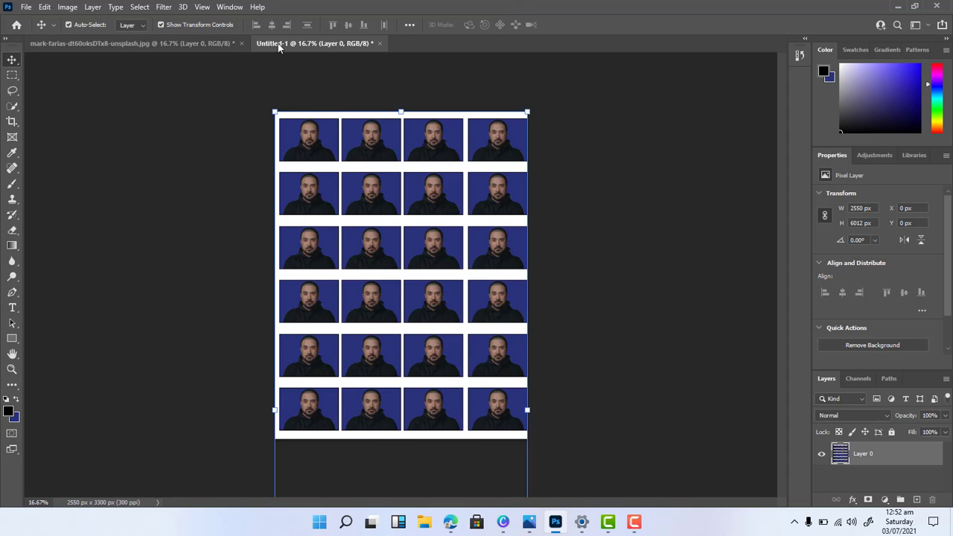
click(213, 42)
key(ctrl+l)
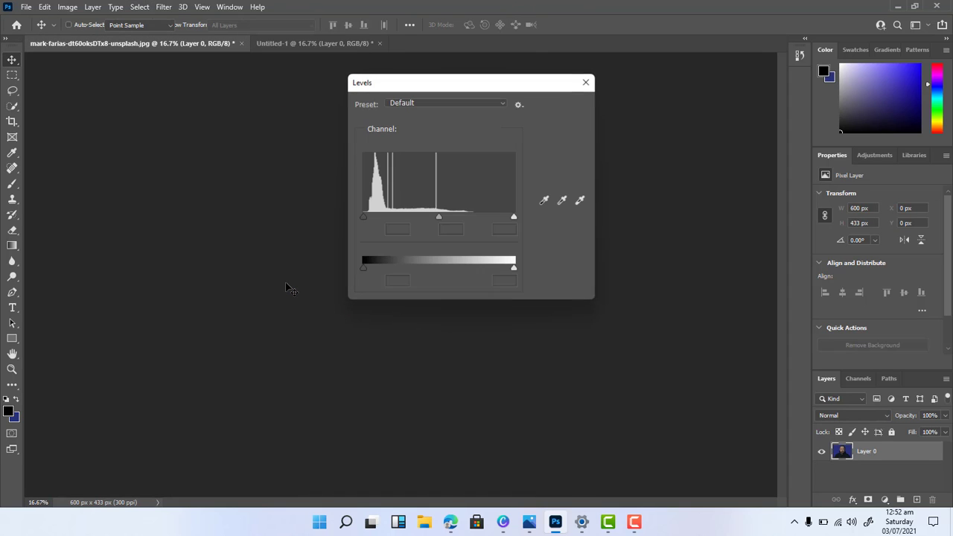
click(570, 126)
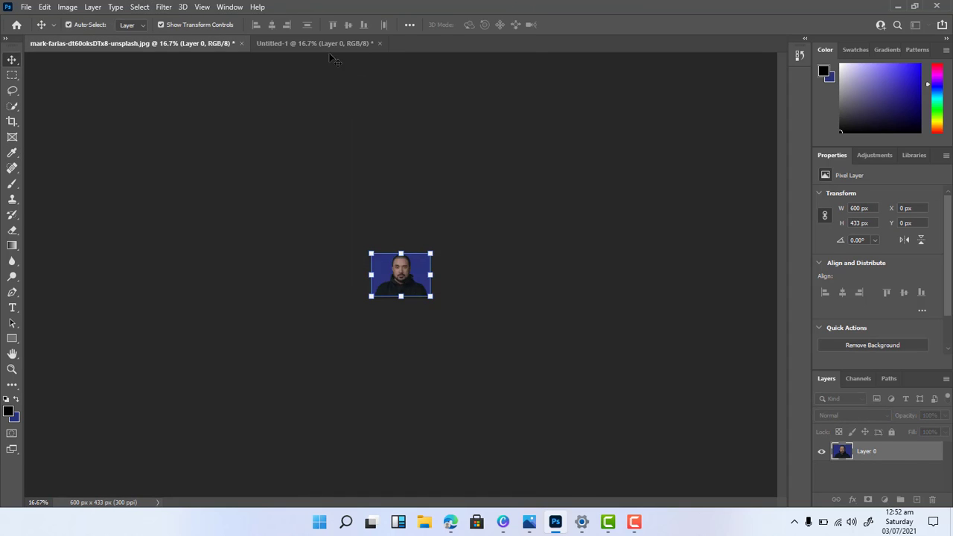
click(335, 43)
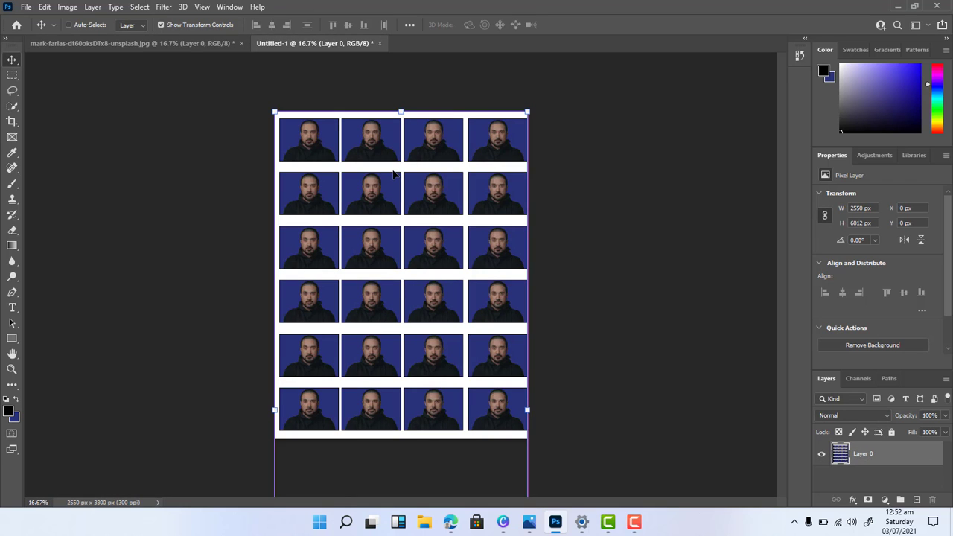
key(ctrl+l)
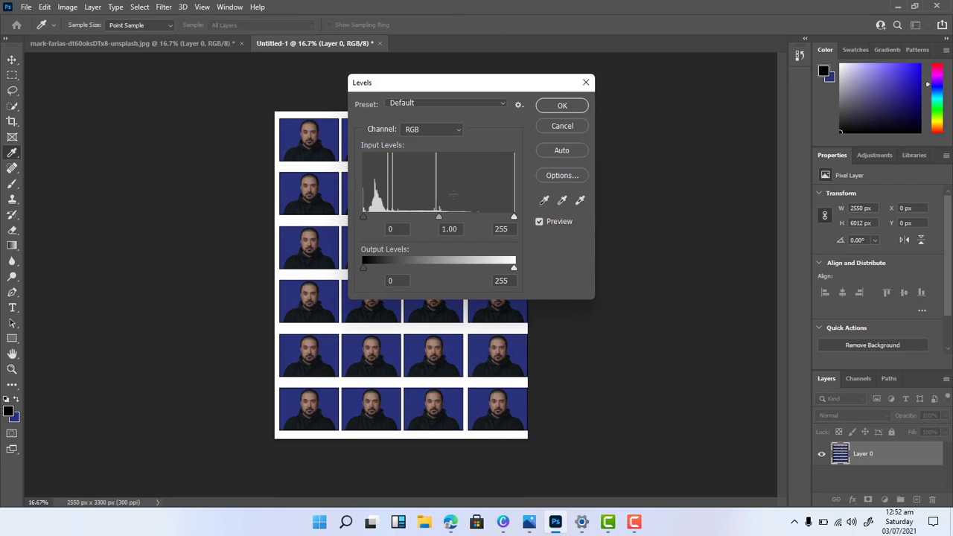
click(568, 124)
Brighten the photo sheet with a Brightness/Contrast adjustment layer, about 67 brightness and 11 contrast, and merge it into Layer 0
click(884, 498)
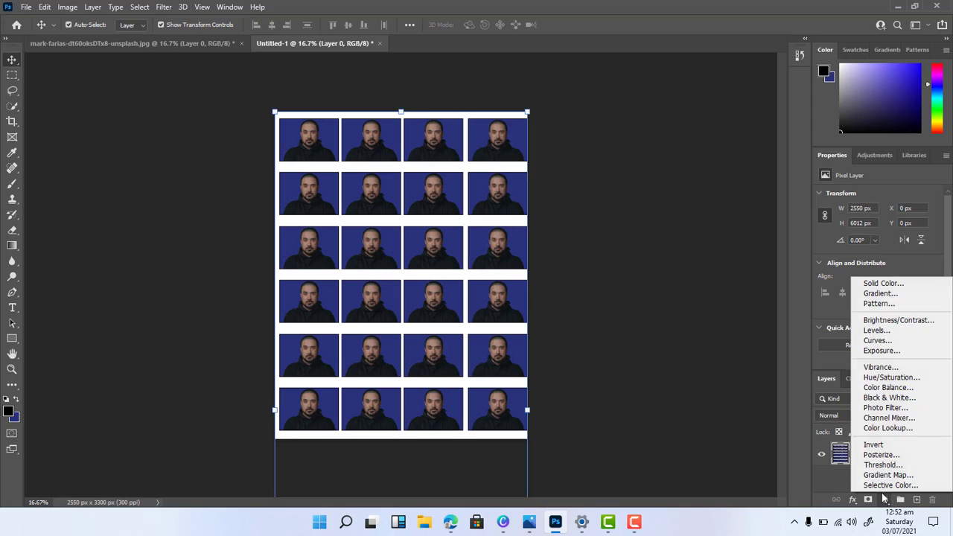
click(921, 320)
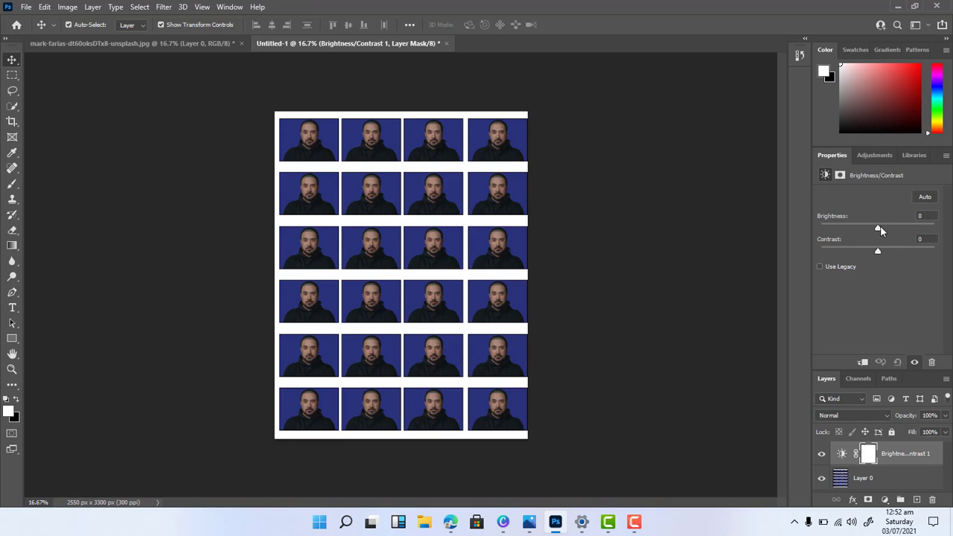
drag(880, 226, 896, 230)
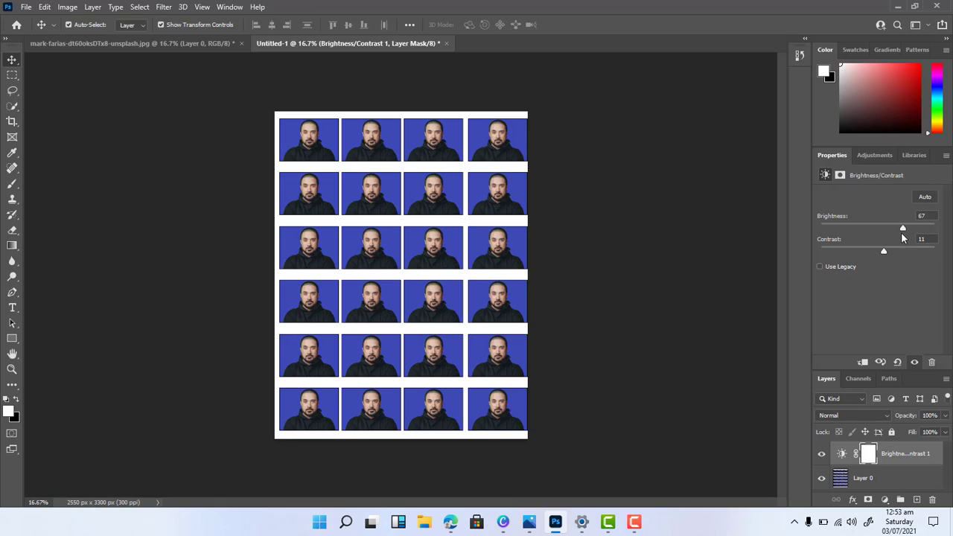
drag(903, 228, 905, 228)
key(Delete)
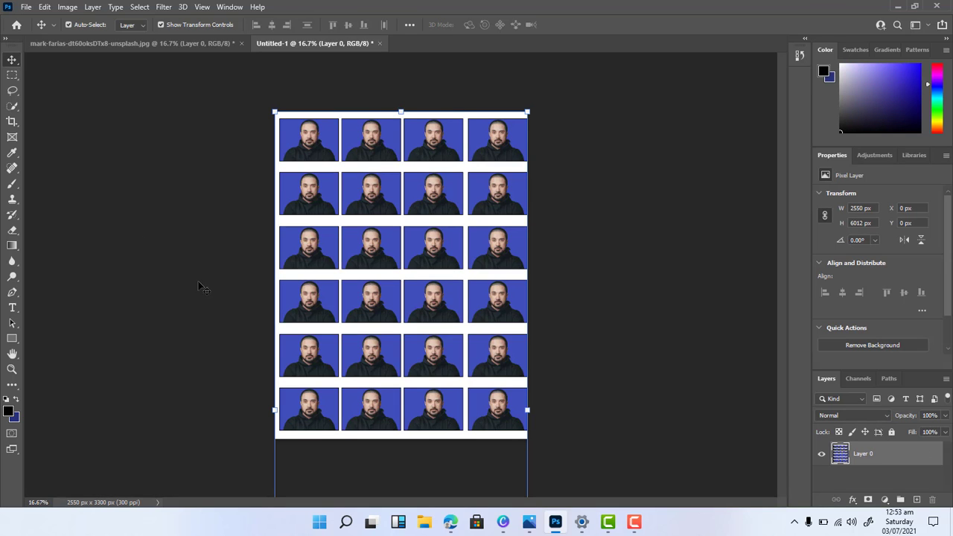
click(295, 467)
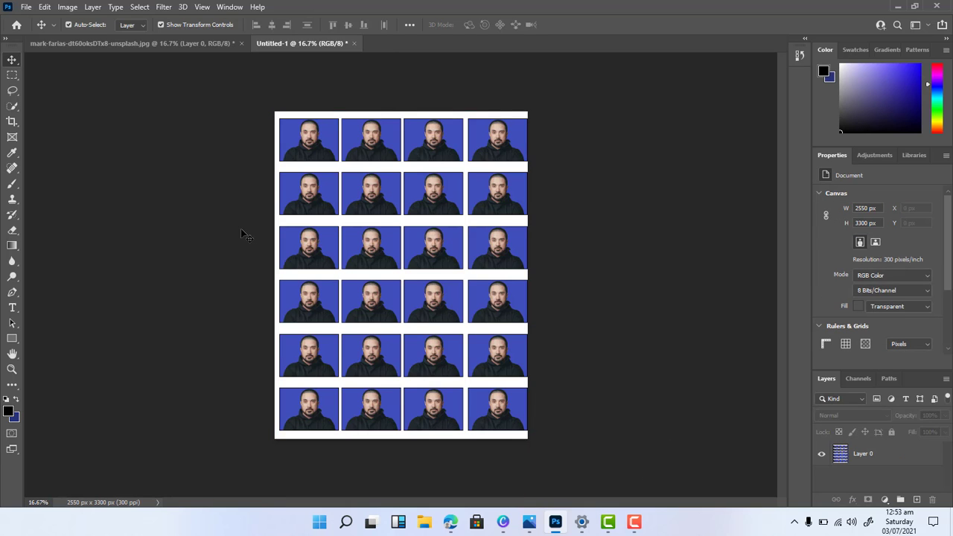
Set up a Save As copy of the photo sheet in JPEG 2000 format with the file name passport size
click(25, 6)
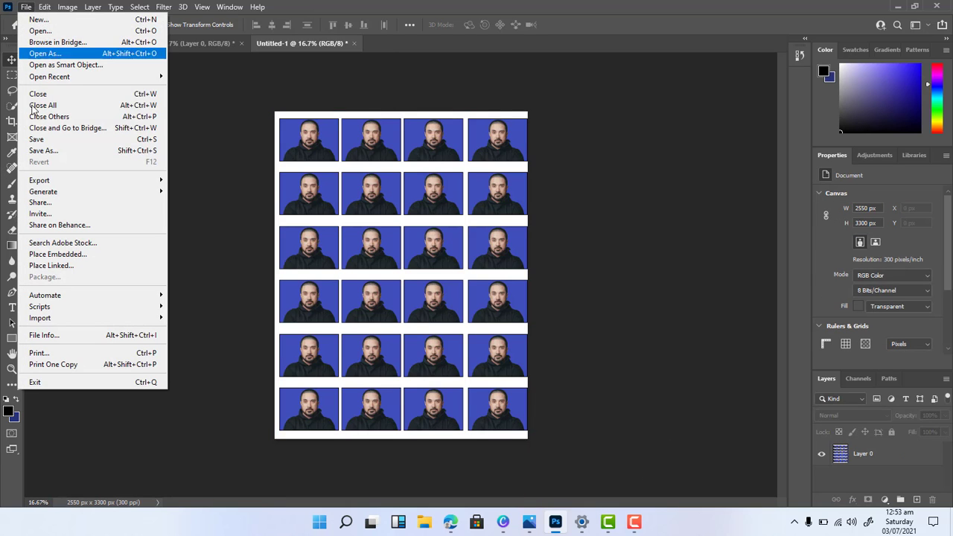
click(37, 151)
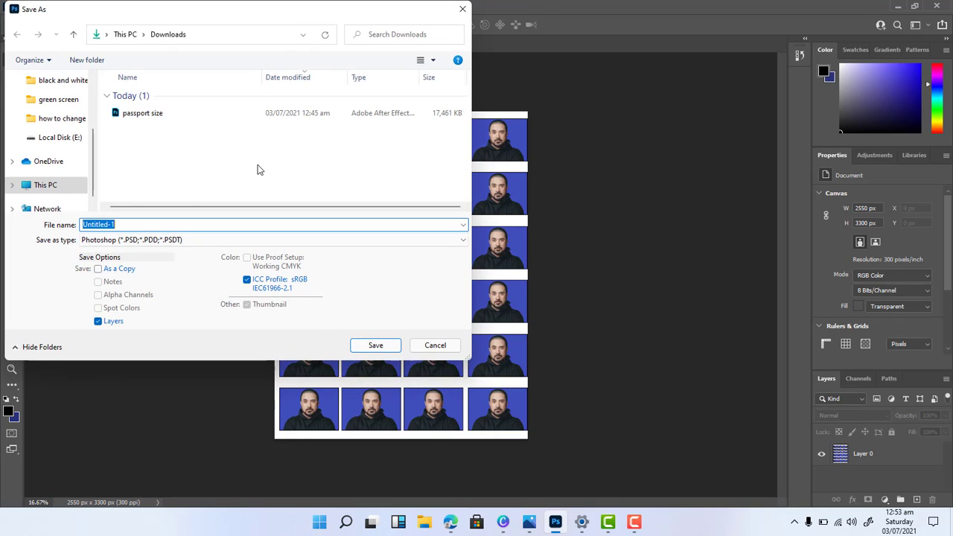
text(pass)
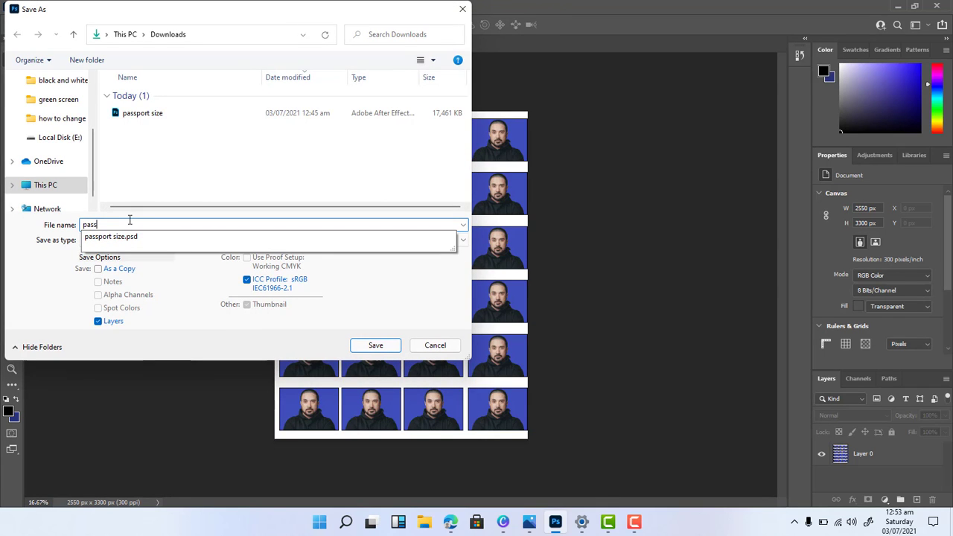
key(Down)
key(Return)
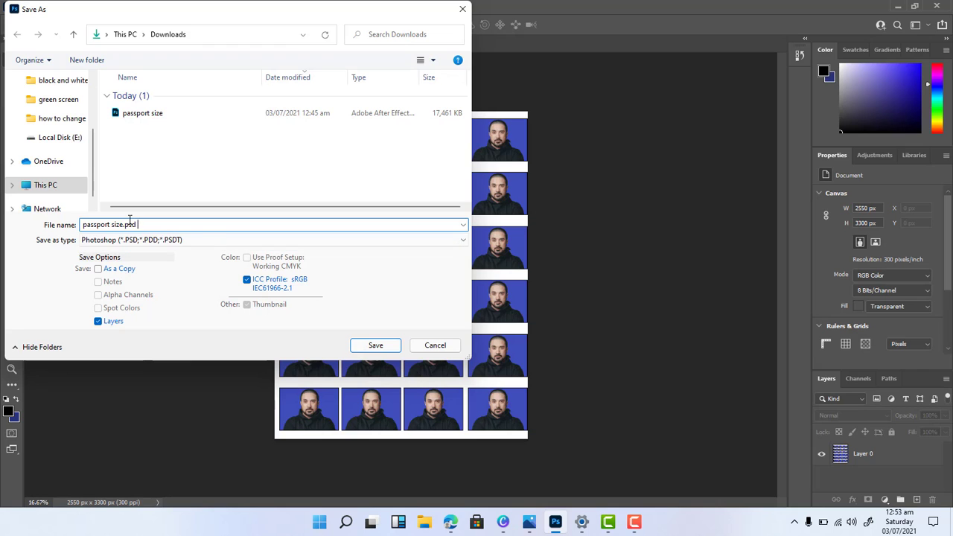
click(207, 241)
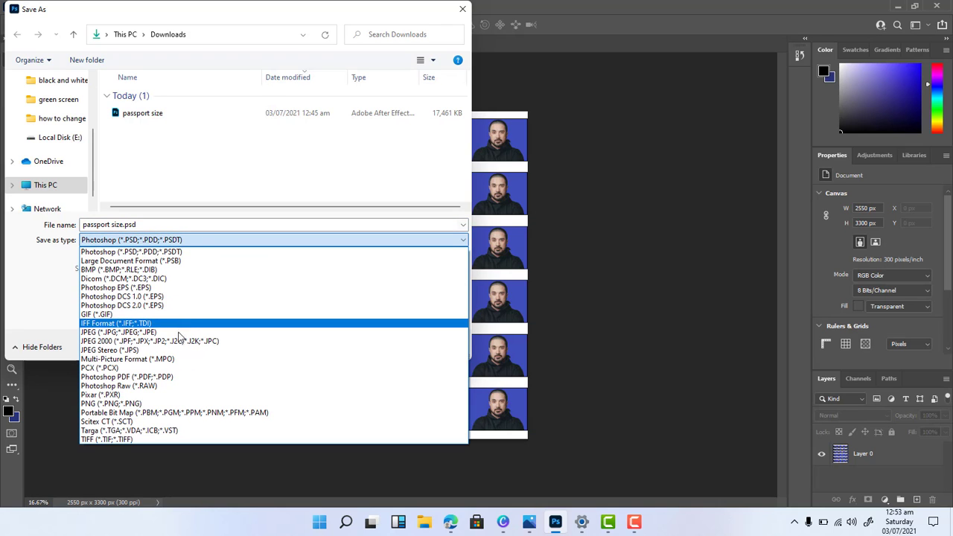
click(183, 341)
click(209, 221)
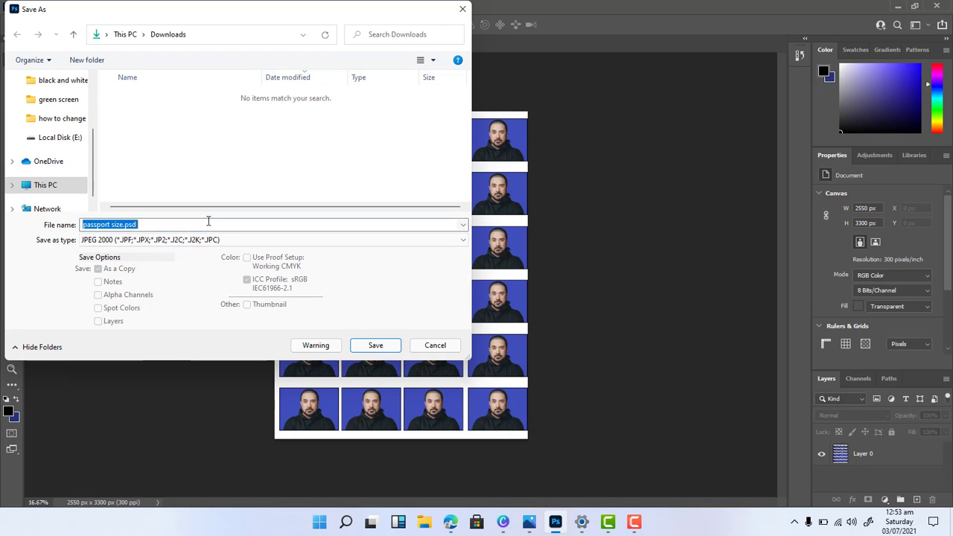
click(208, 221)
key(BackSpace)
key(BackSpace)
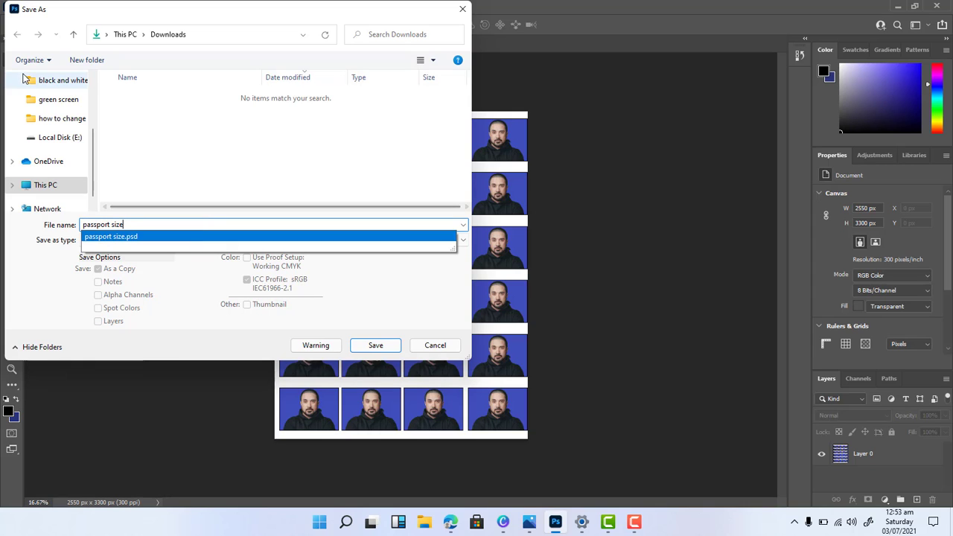
Choose the Desktop as the destination and save the JPEG 2000 copy with the default format options
scroll(88, 104, up, 3)
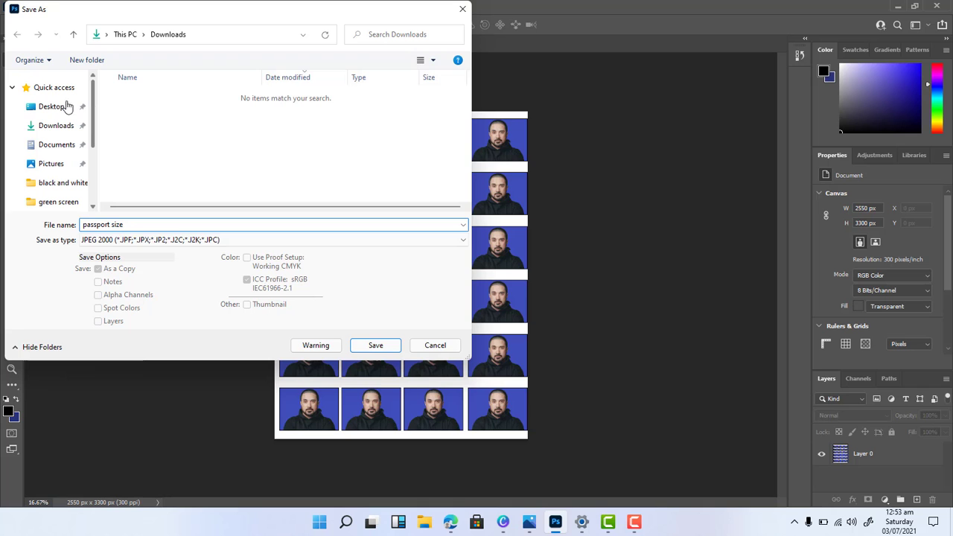
click(55, 106)
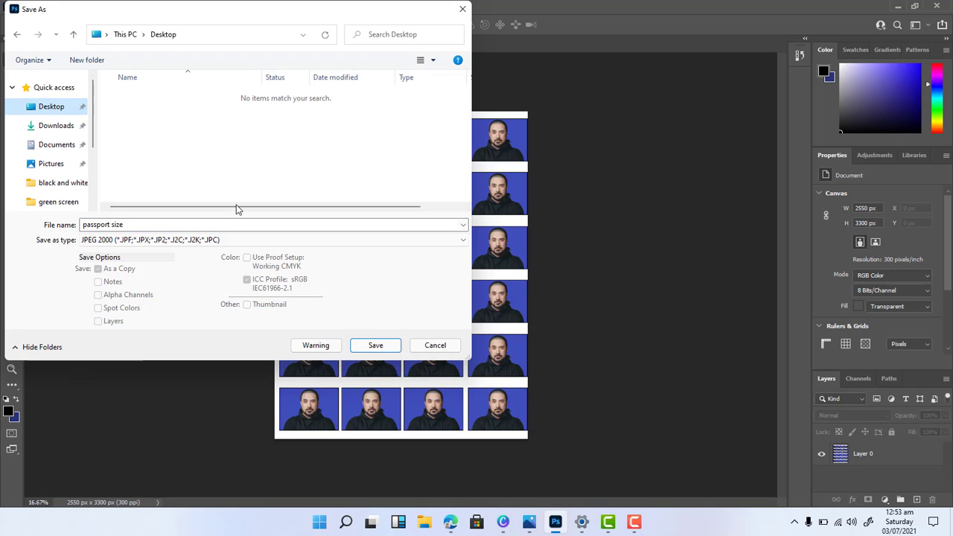
click(361, 347)
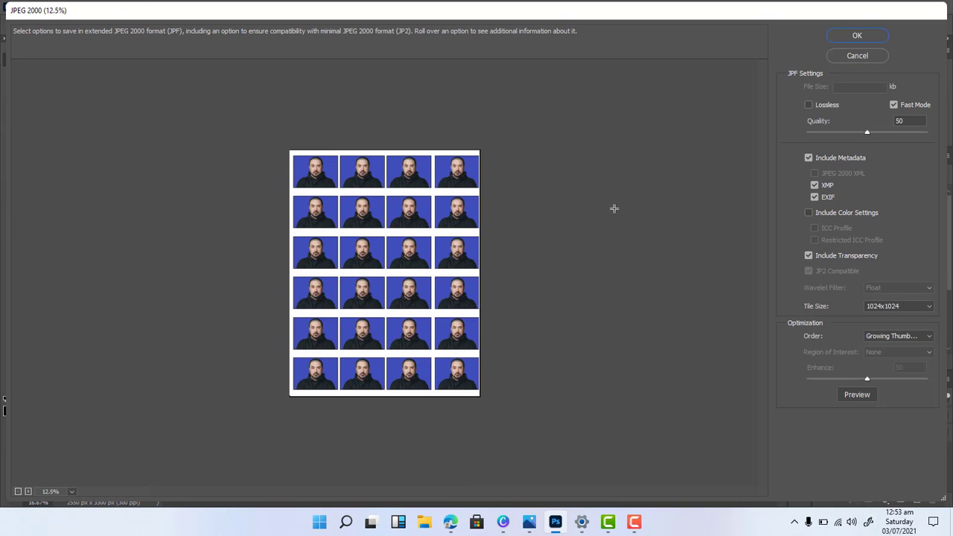
click(862, 35)
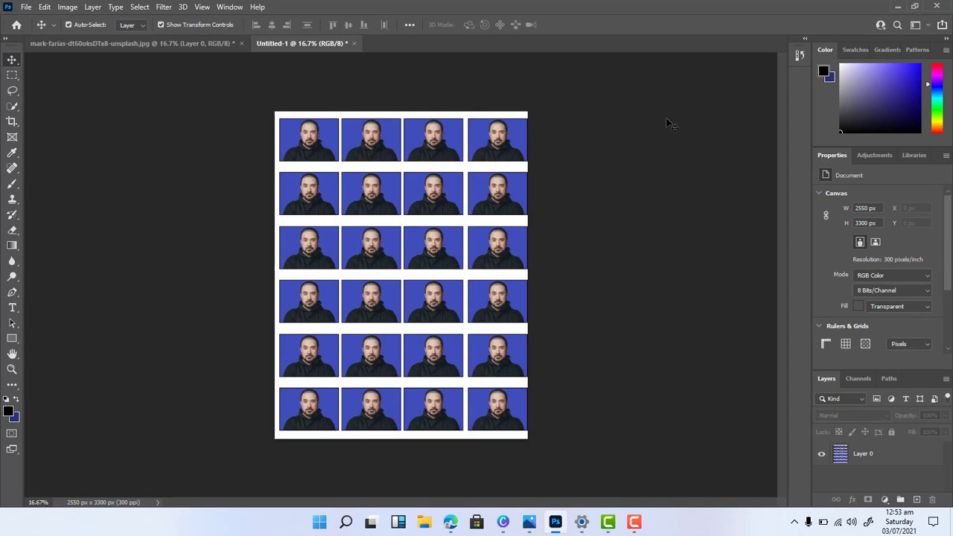
Close the program and save the sheet on the Desktop as a Photoshop file named passport size.jpf 2
click(944, 6)
click(421, 197)
text(p)
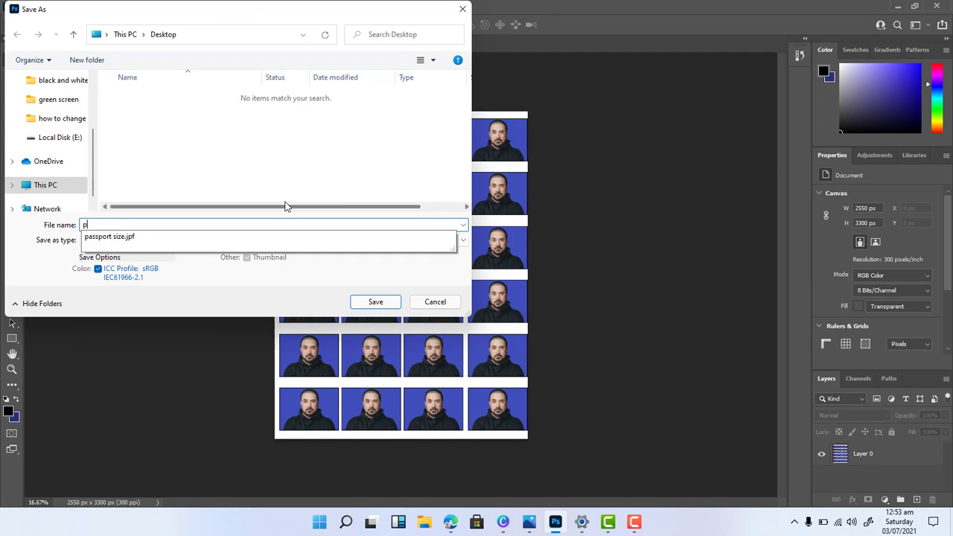
text(ass)
key(Down)
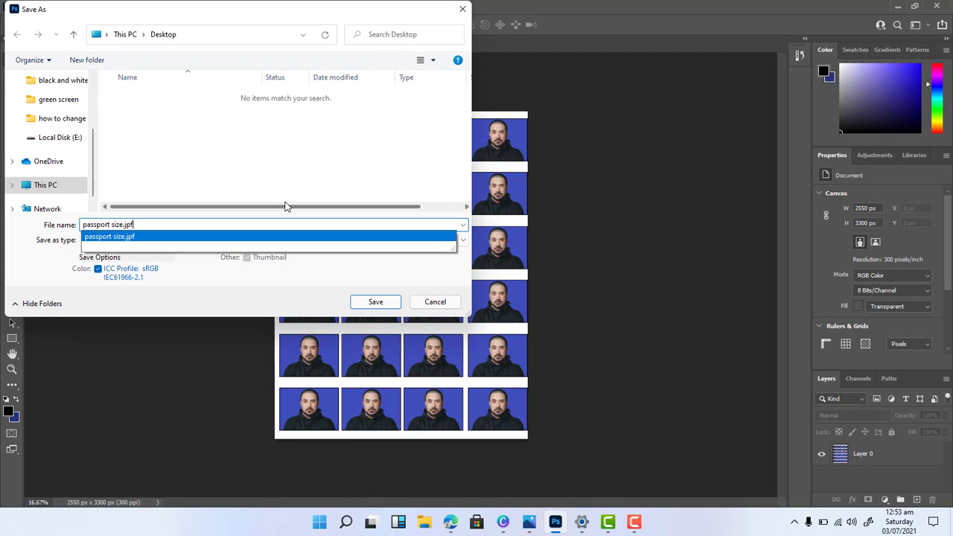
key(Return)
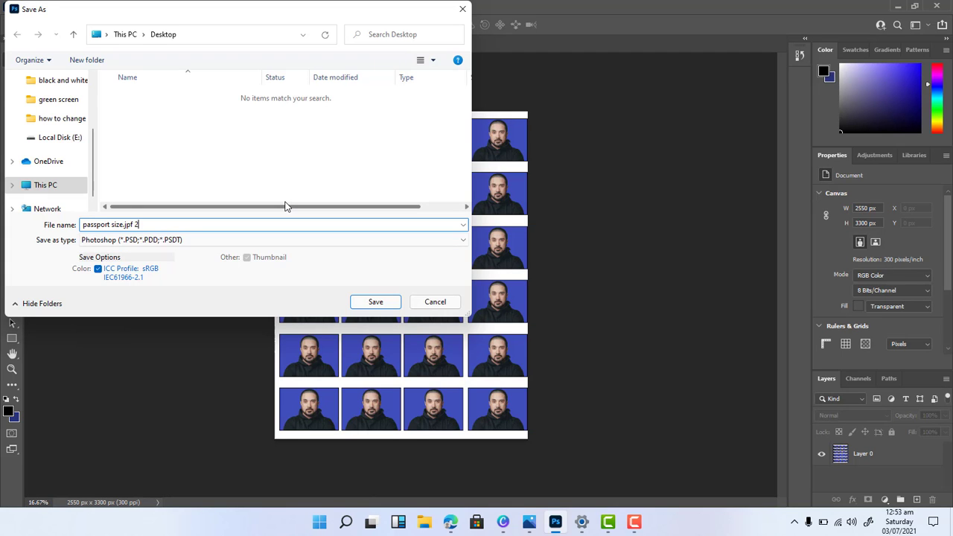
click(372, 301)
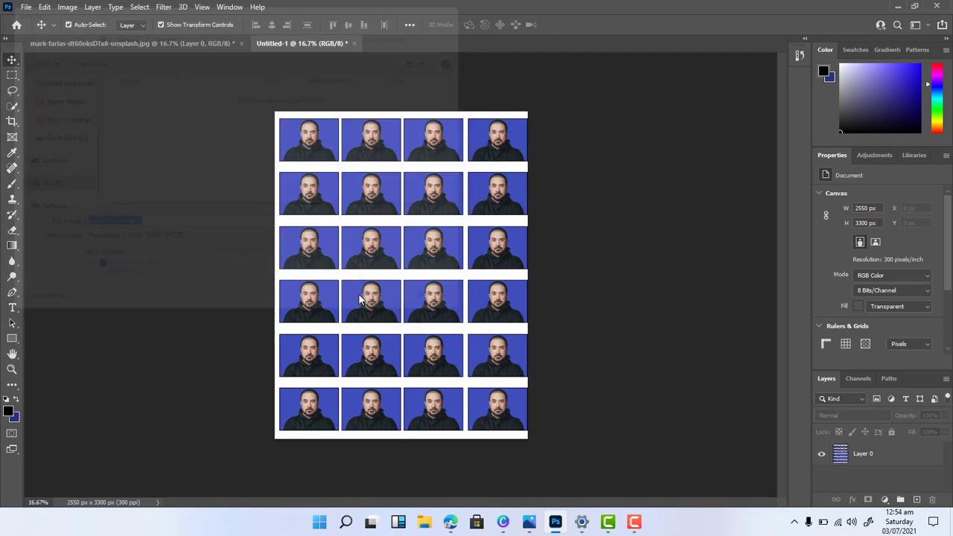
Quit the program completely and return to the Windows desktop
click(603, 146)
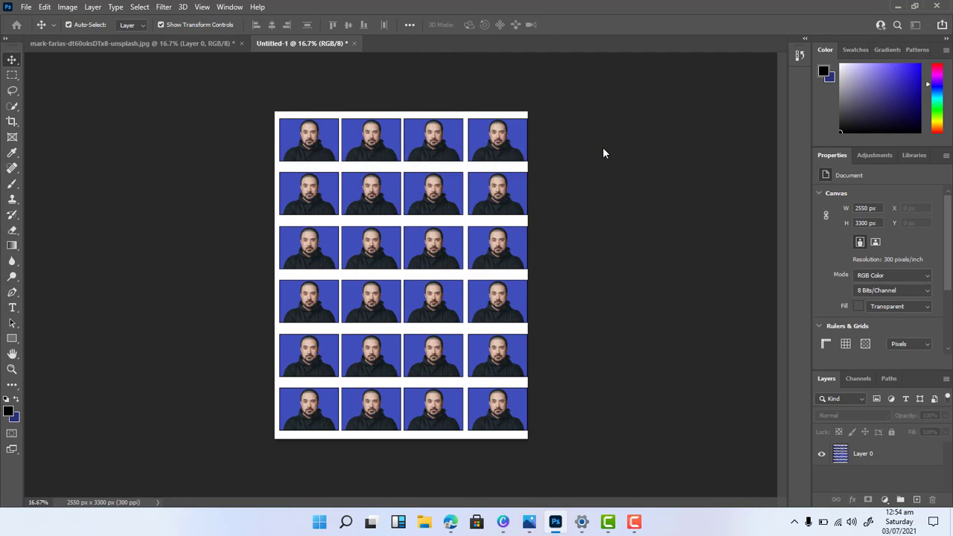
key(ctrl+q)
click(456, 201)
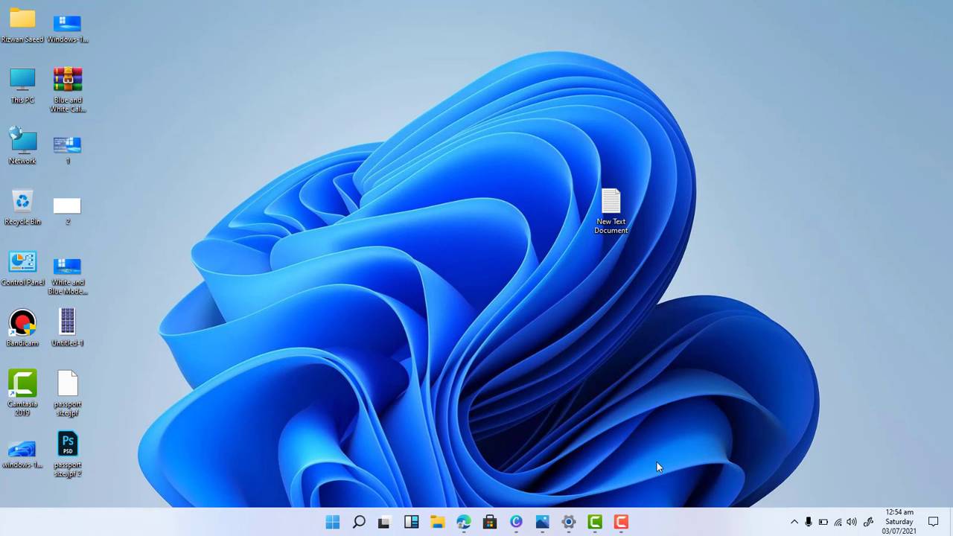
click(621, 522)
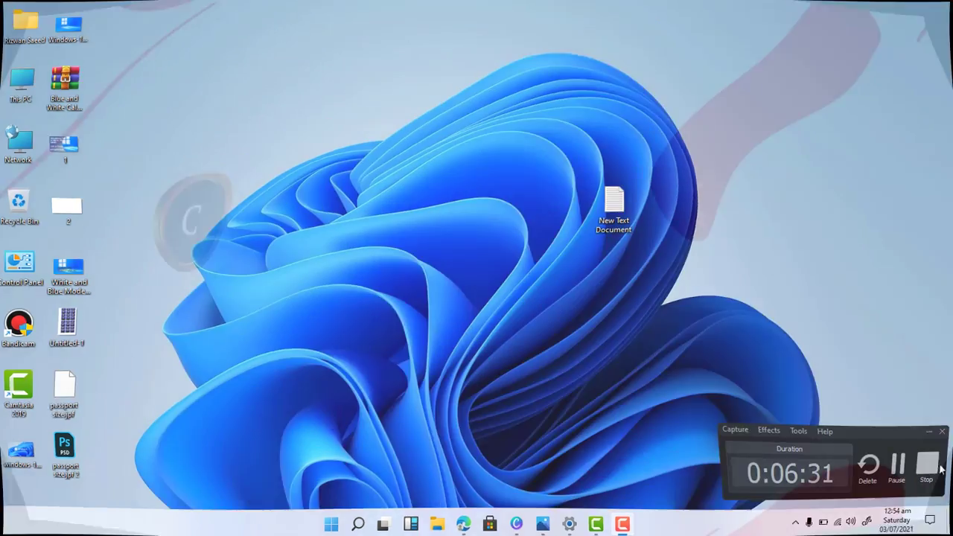